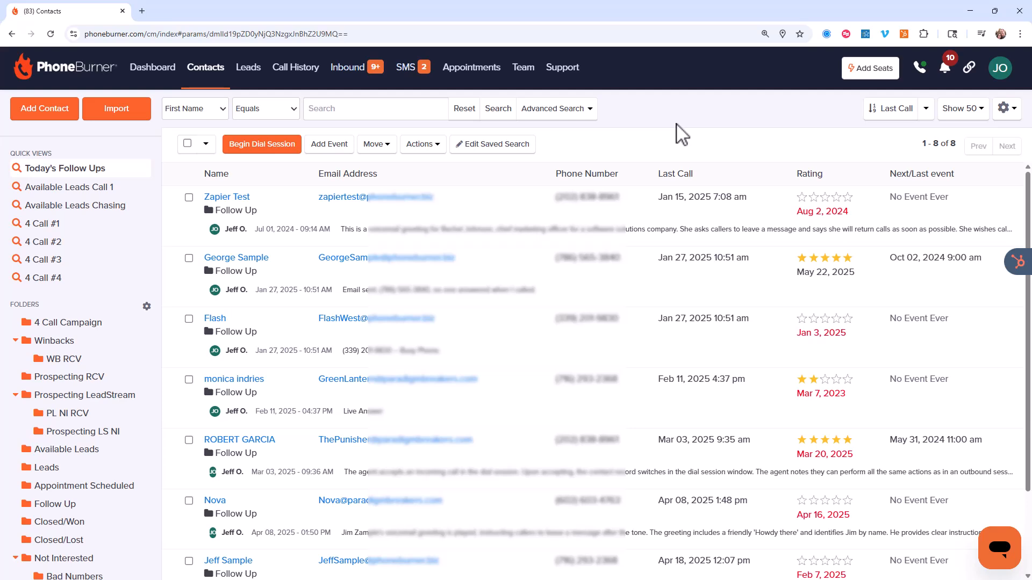
Step: Open the advanced contact search, look over its criteria categories, and collapse Personal Information and Location Information
{"action": "left_click", "coordinate": [574, 112]}
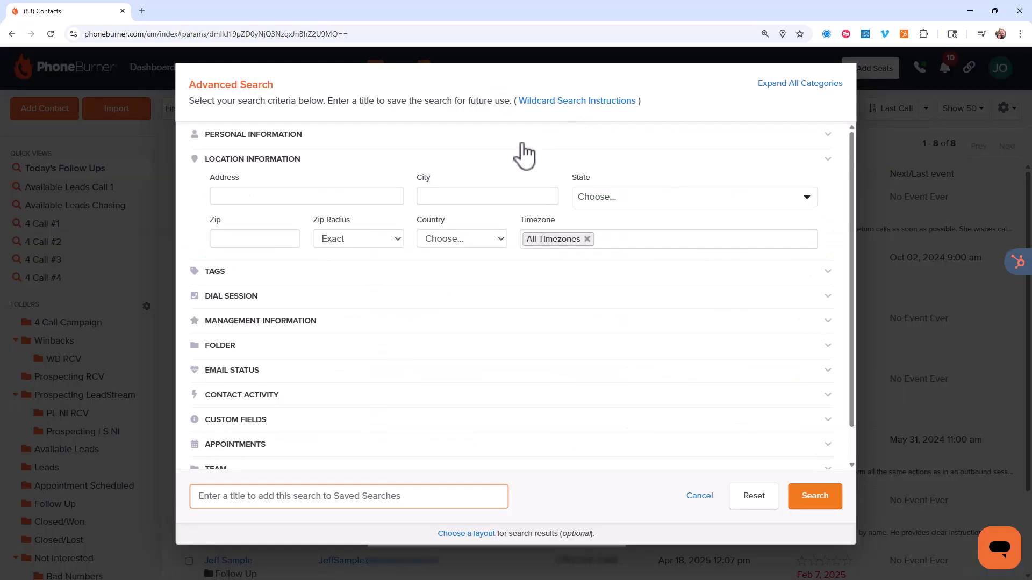
{"action": "left_click", "coordinate": [376, 141]}
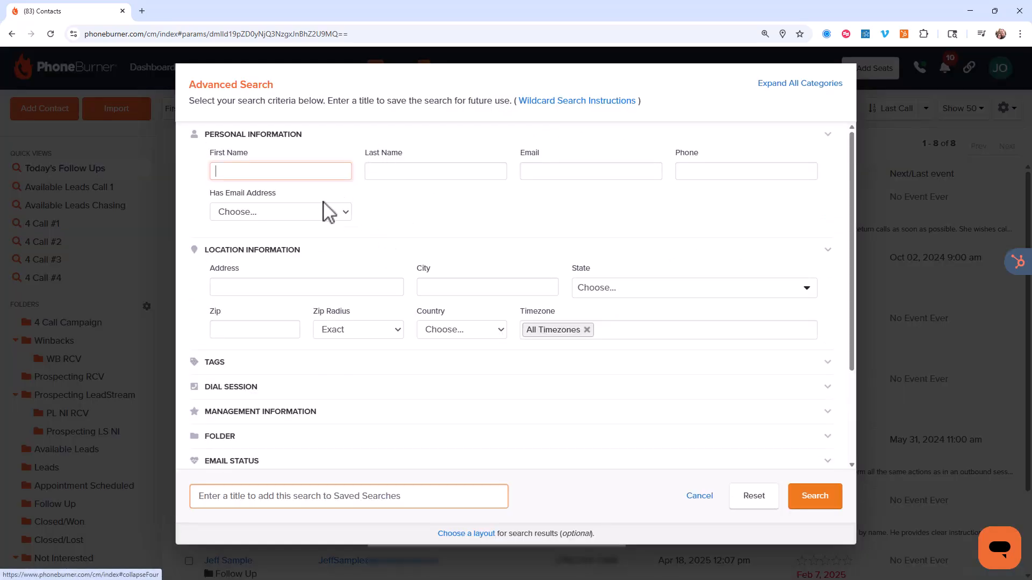
{"action": "scroll", "coordinate": [324, 269], "scroll_direction": "down", "scroll_amount": 3}
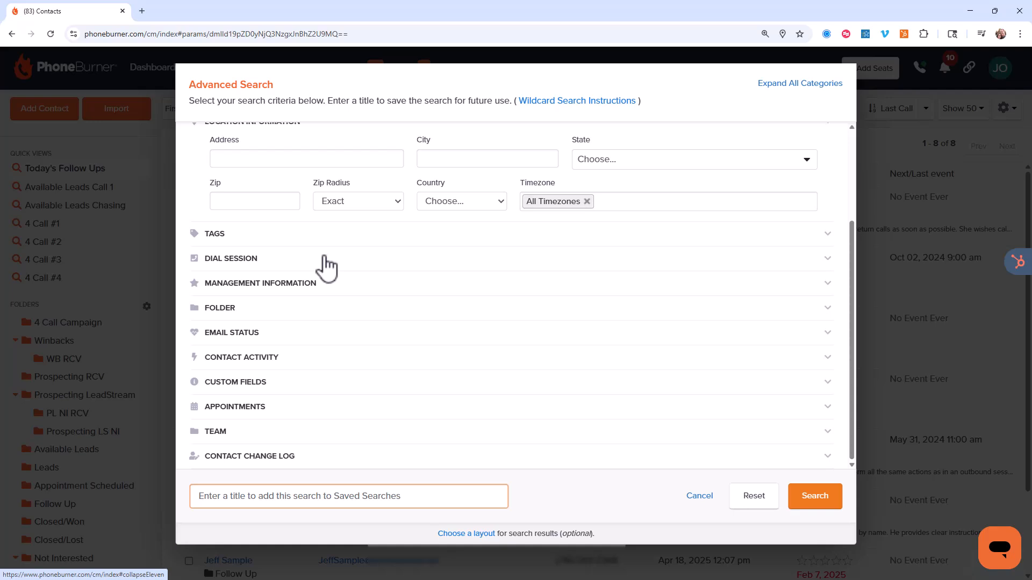
{"action": "scroll", "coordinate": [339, 266], "scroll_direction": "up", "scroll_amount": 2}
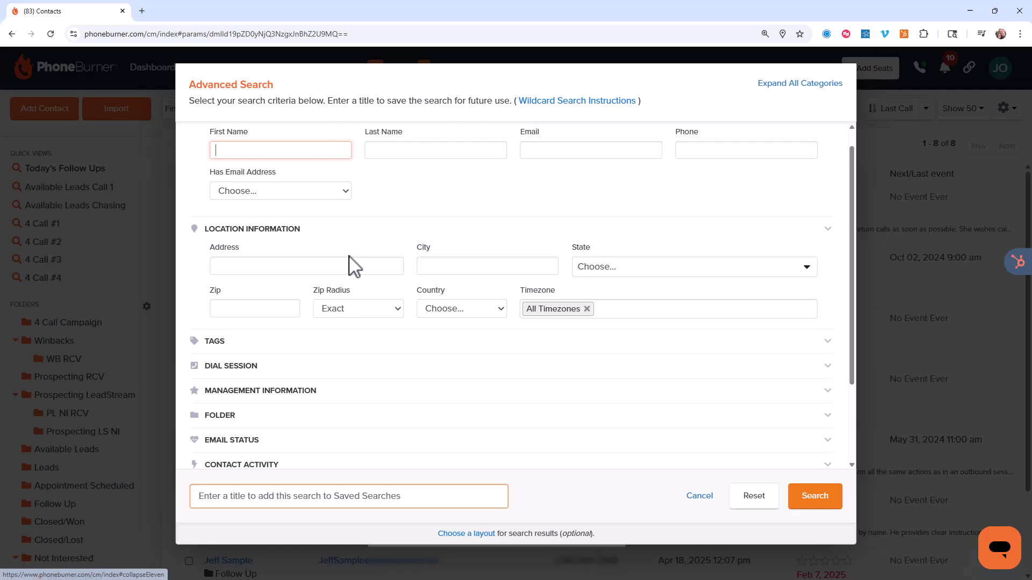
{"action": "left_click", "coordinate": [294, 231]}
{"action": "scroll", "coordinate": [295, 244], "scroll_direction": "up", "scroll_amount": 1}
{"action": "left_click", "coordinate": [250, 137]}
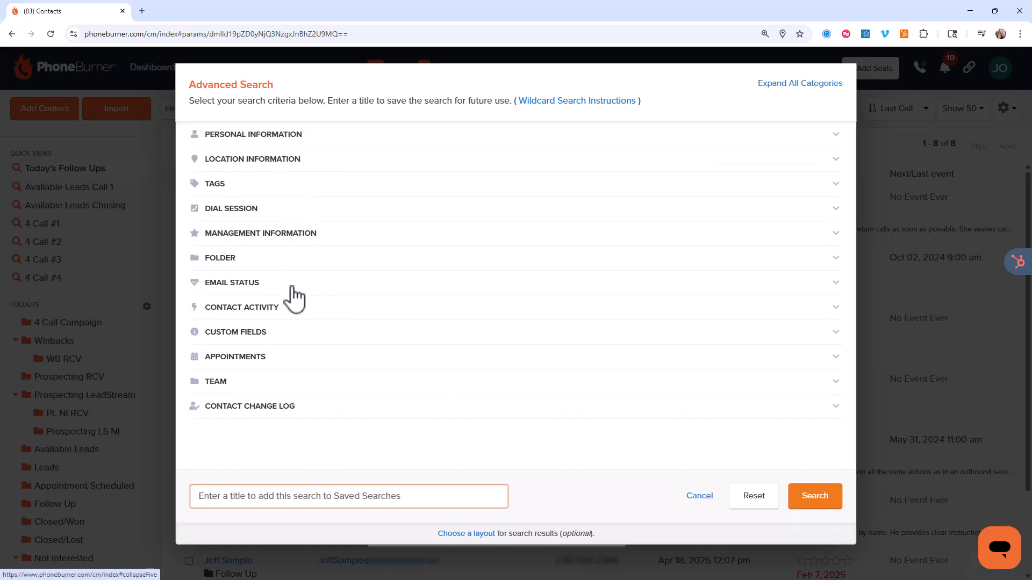
Step: In the Folder criteria, include only the Contacts folder in the search
{"action": "left_click", "coordinate": [228, 261]}
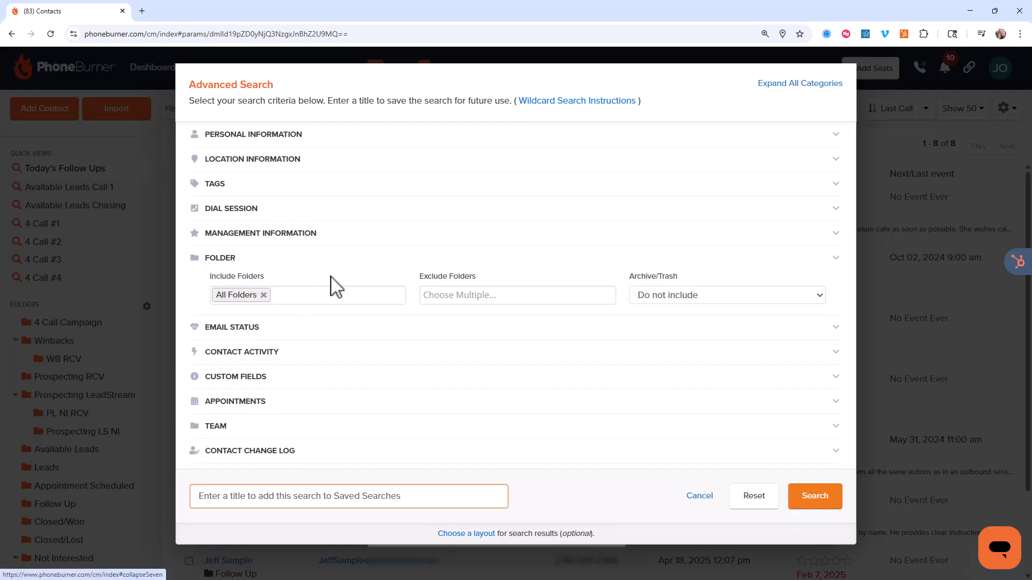
{"action": "left_click", "coordinate": [328, 297]}
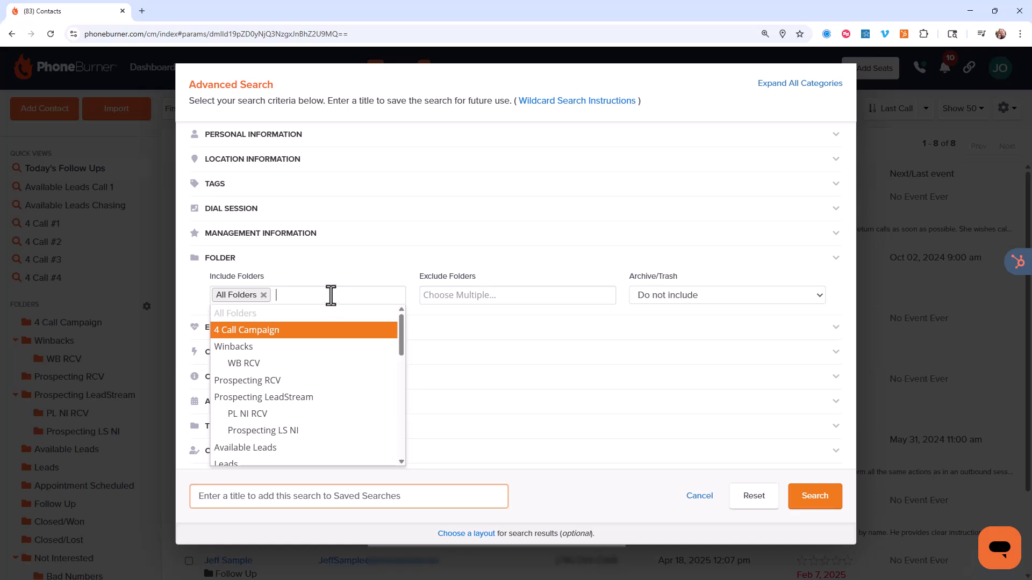
{"action": "scroll", "coordinate": [313, 312], "scroll_direction": "down", "scroll_amount": 1}
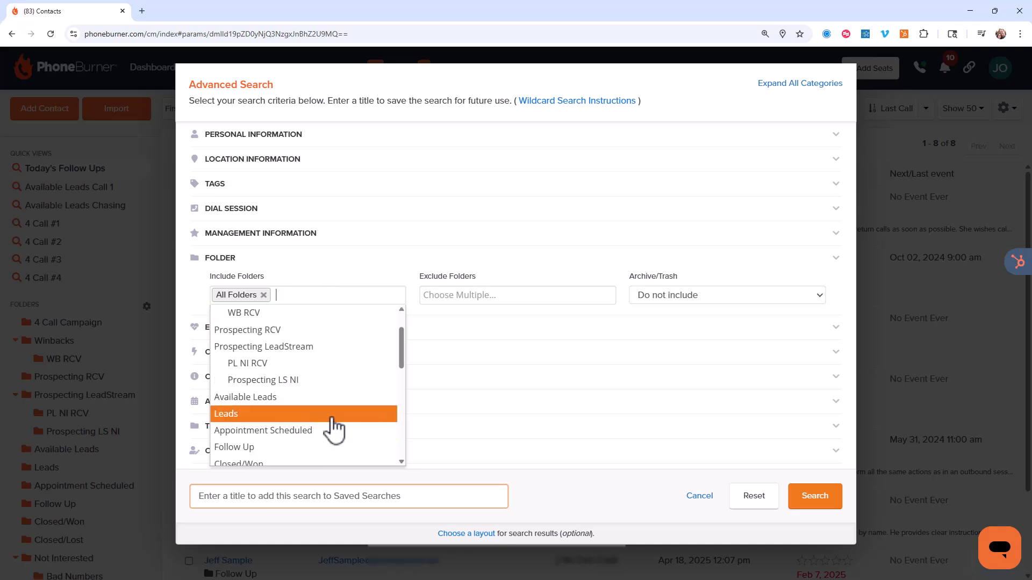
{"action": "scroll", "coordinate": [330, 395], "scroll_direction": "down", "scroll_amount": 2}
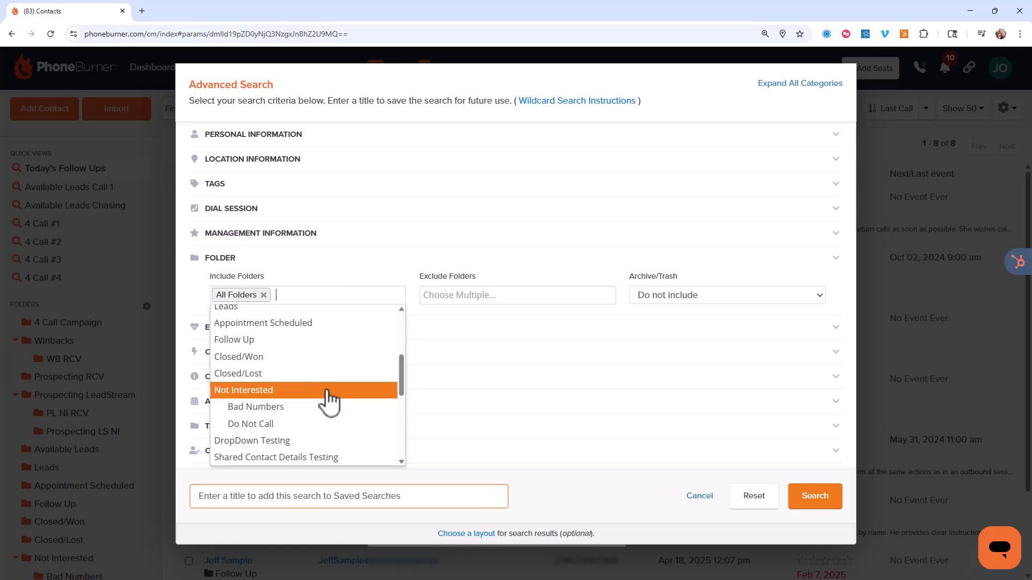
{"action": "scroll", "coordinate": [326, 395], "scroll_direction": "down", "scroll_amount": 2}
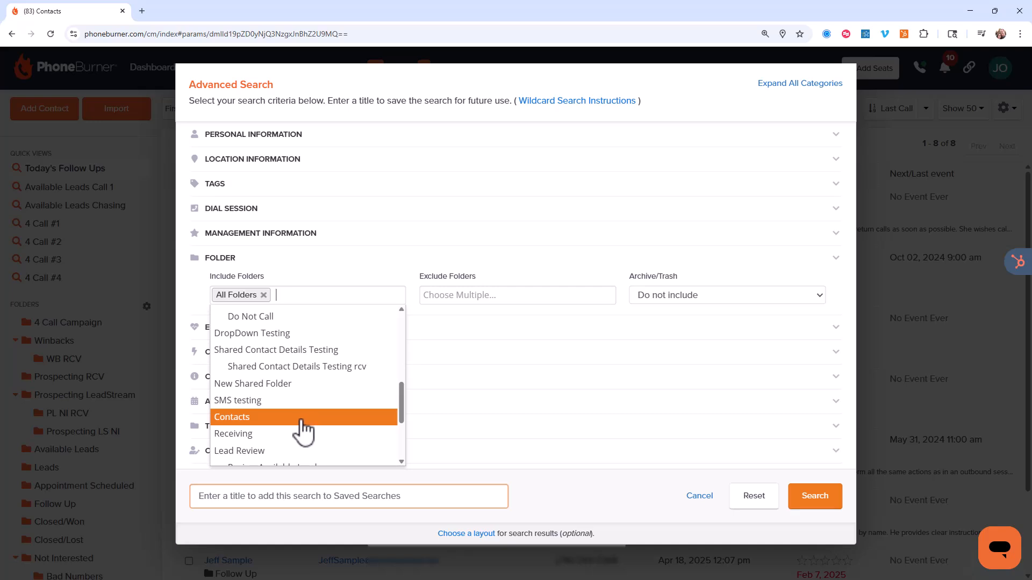
{"action": "left_click", "coordinate": [311, 418]}
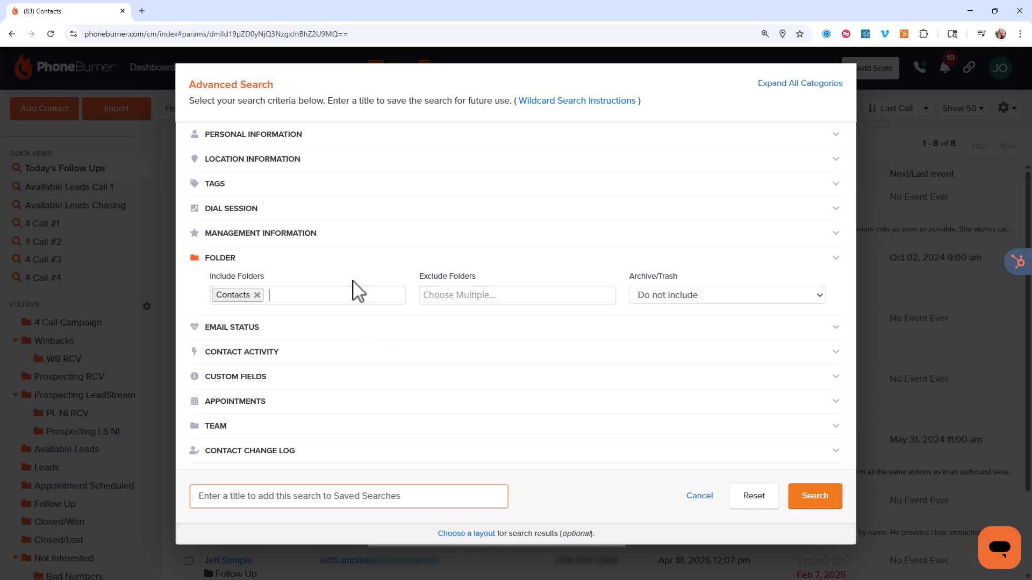
Step: In the Dial Session criteria, require Total Calls to equal 0
{"action": "left_click", "coordinate": [288, 207]}
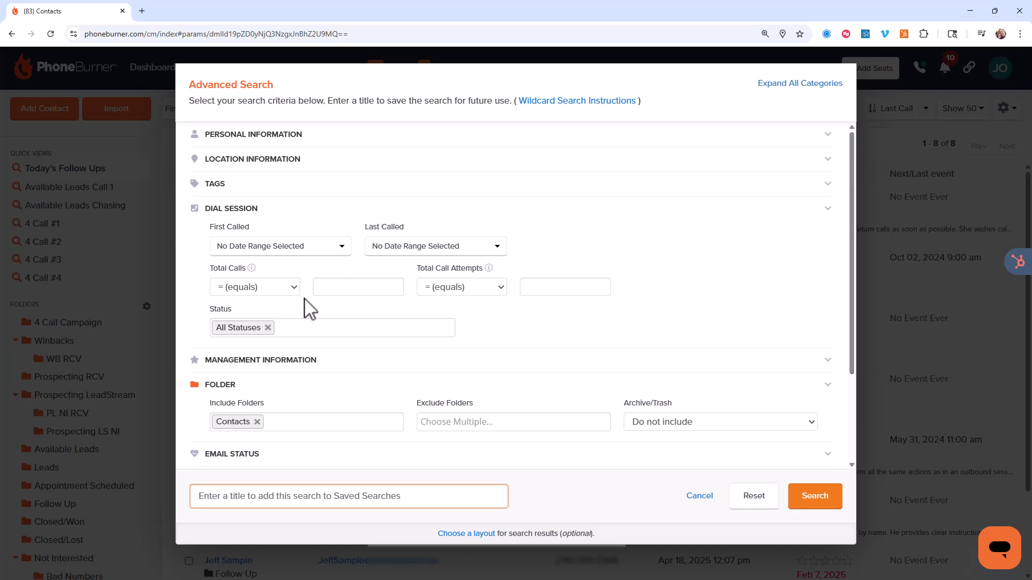
{"action": "left_click", "coordinate": [340, 287]}
{"action": "type", "text": "0"}
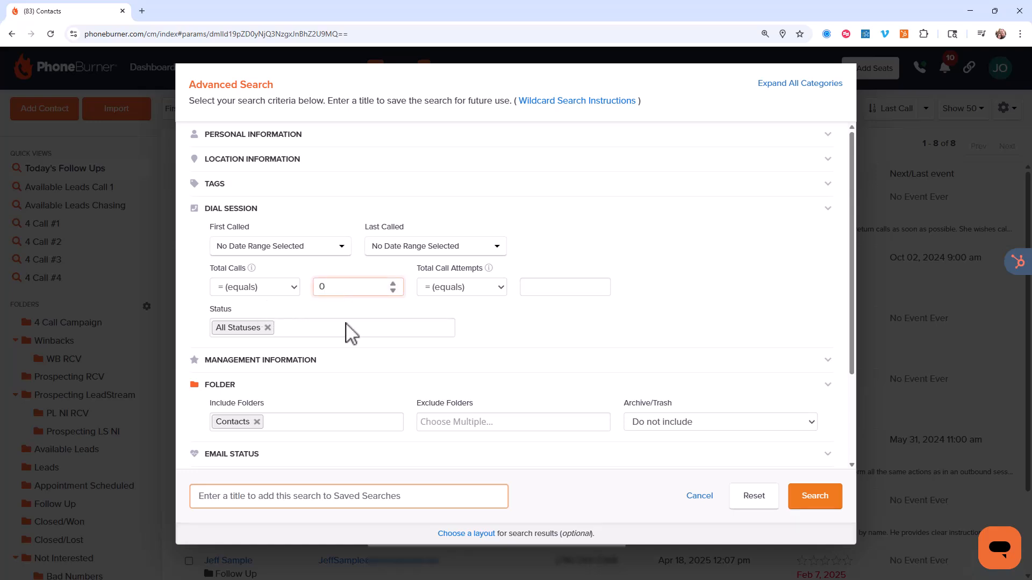
Step: Title the search Call 1, run it, and check its entry under Saved Searches
{"action": "left_click", "coordinate": [280, 497]}
{"action": "type", "text": "Ca"}
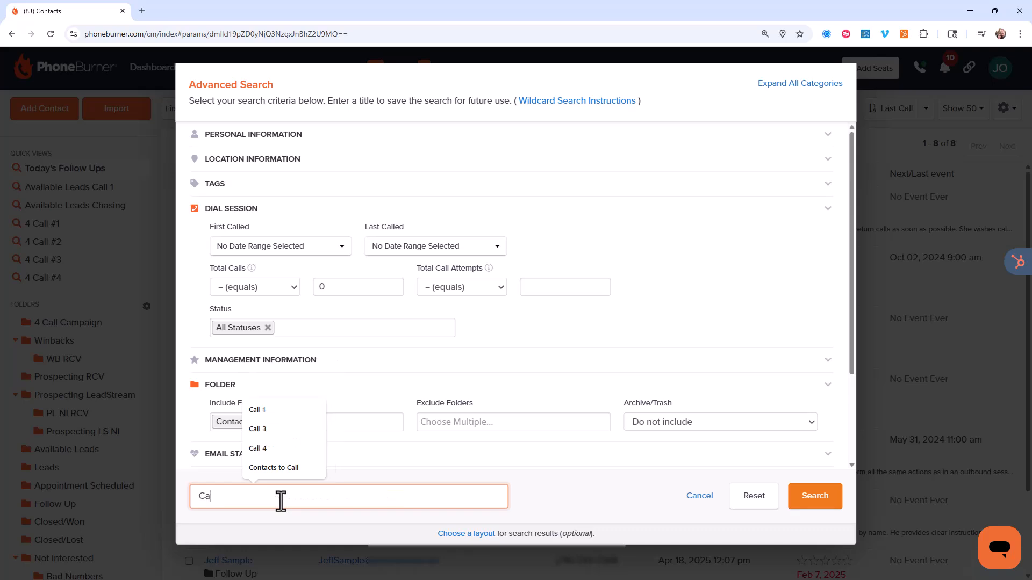
{"action": "type", "text": "ll 1"}
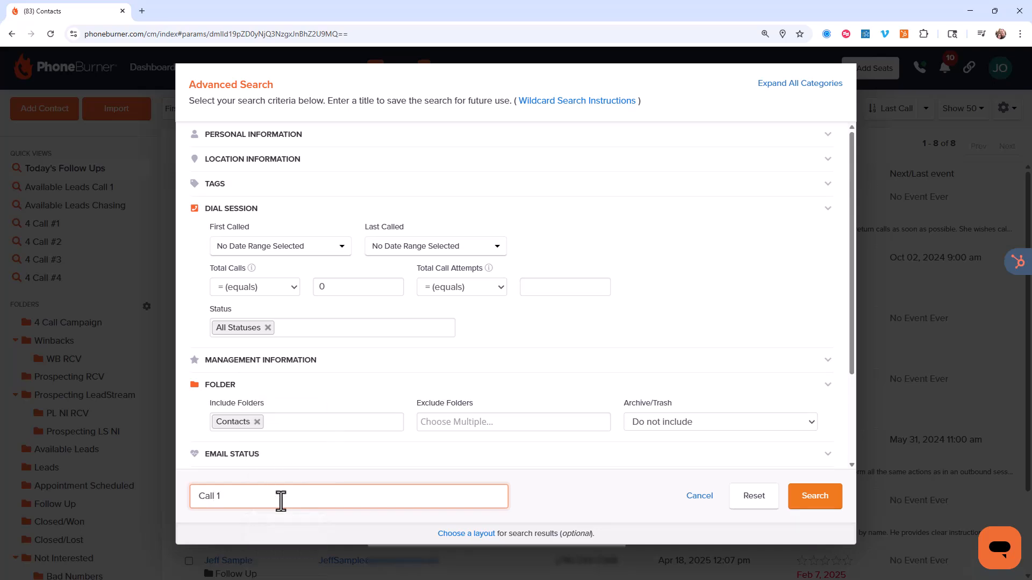
{"action": "left_click", "coordinate": [826, 510]}
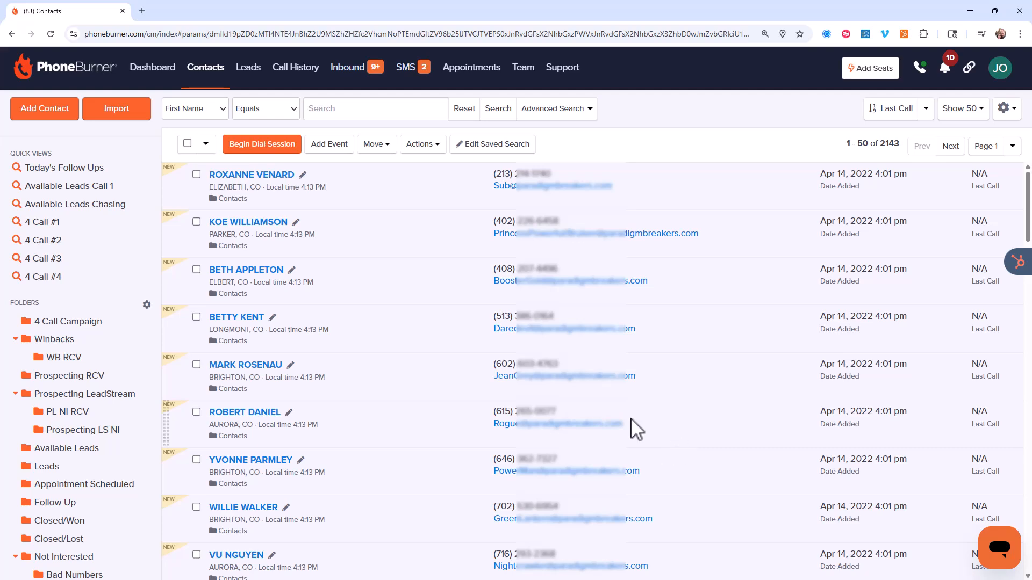
{"action": "scroll", "coordinate": [407, 372], "scroll_direction": "down", "scroll_amount": 2}
{"action": "scroll", "coordinate": [70, 400], "scroll_direction": "down", "scroll_amount": 7}
{"action": "scroll", "coordinate": [70, 401], "scroll_direction": "down", "scroll_amount": 1}
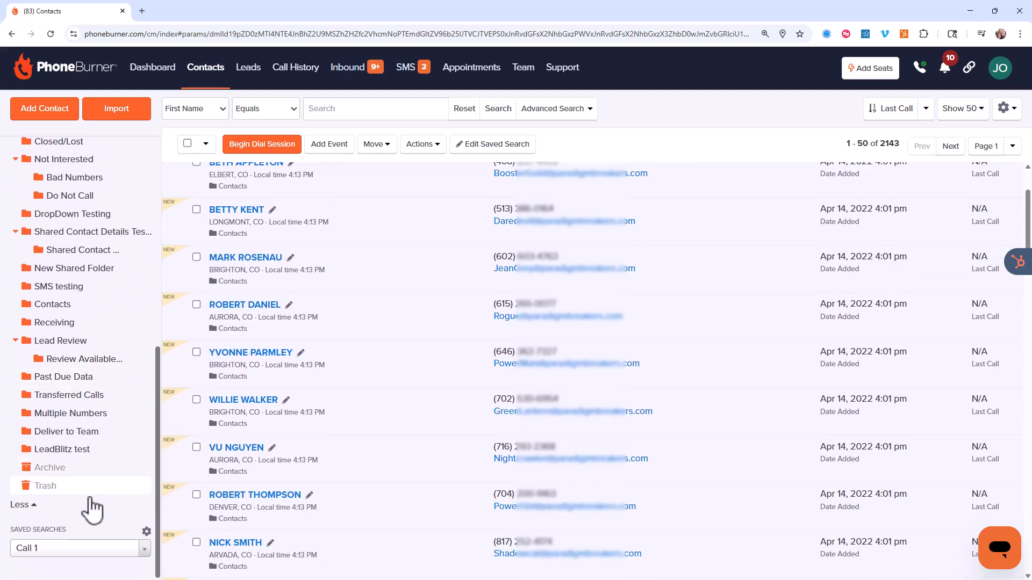
{"action": "scroll", "coordinate": [340, 443], "scroll_direction": "up", "scroll_amount": 2}
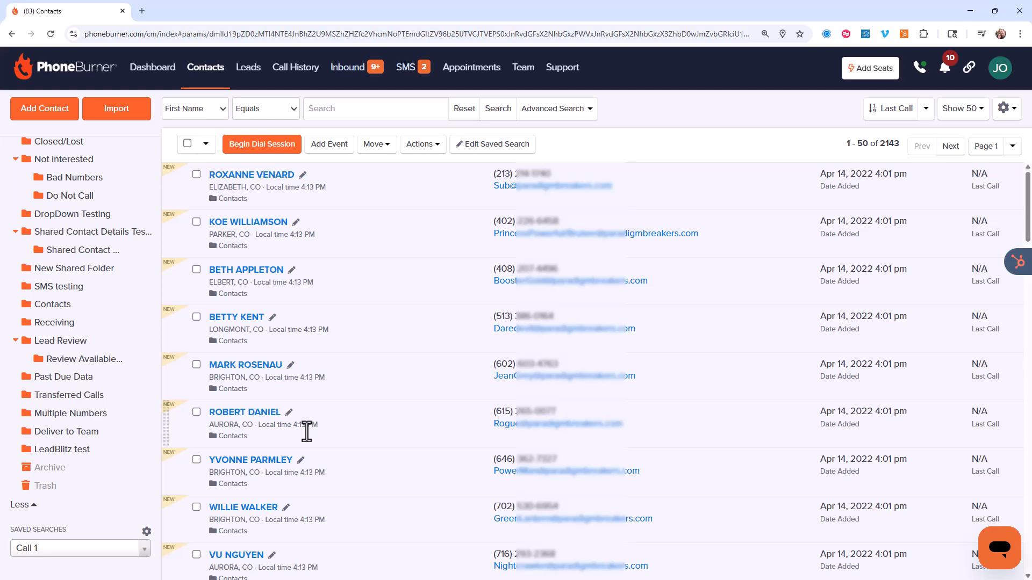
Step: Start a new advanced search and include only the Contacts folder, collapsing the Personal Information and Location Information categories
{"action": "left_click", "coordinate": [564, 109]}
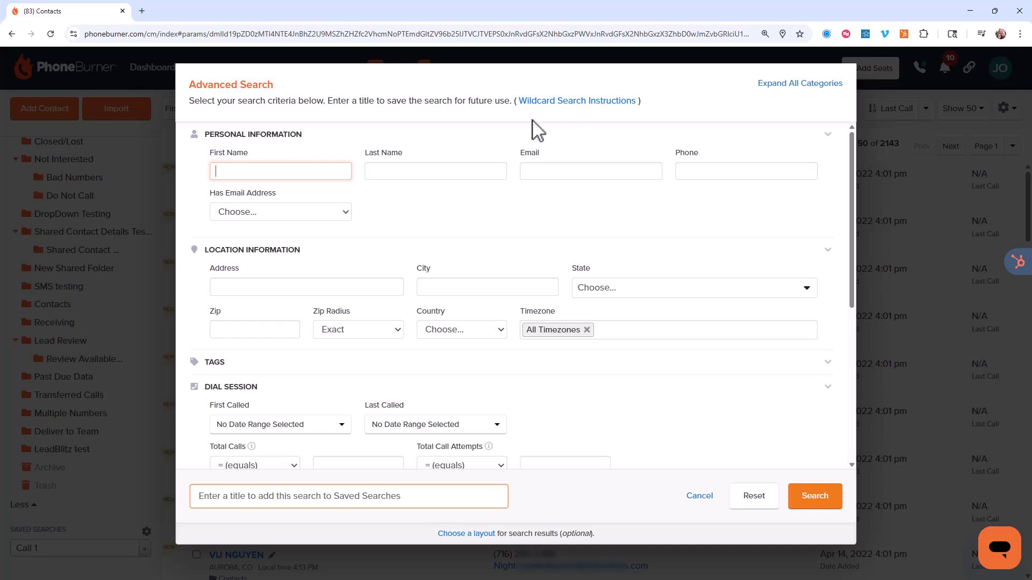
{"action": "left_click", "coordinate": [256, 136]}
{"action": "left_click", "coordinate": [258, 161]}
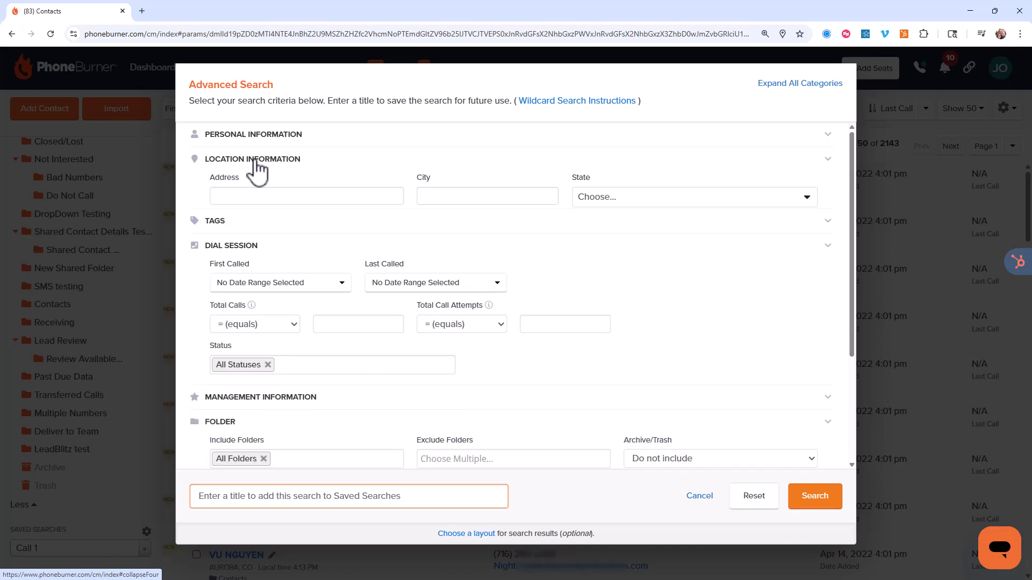
{"action": "scroll", "coordinate": [295, 369], "scroll_direction": "down", "scroll_amount": 3}
{"action": "left_click", "coordinate": [300, 316]}
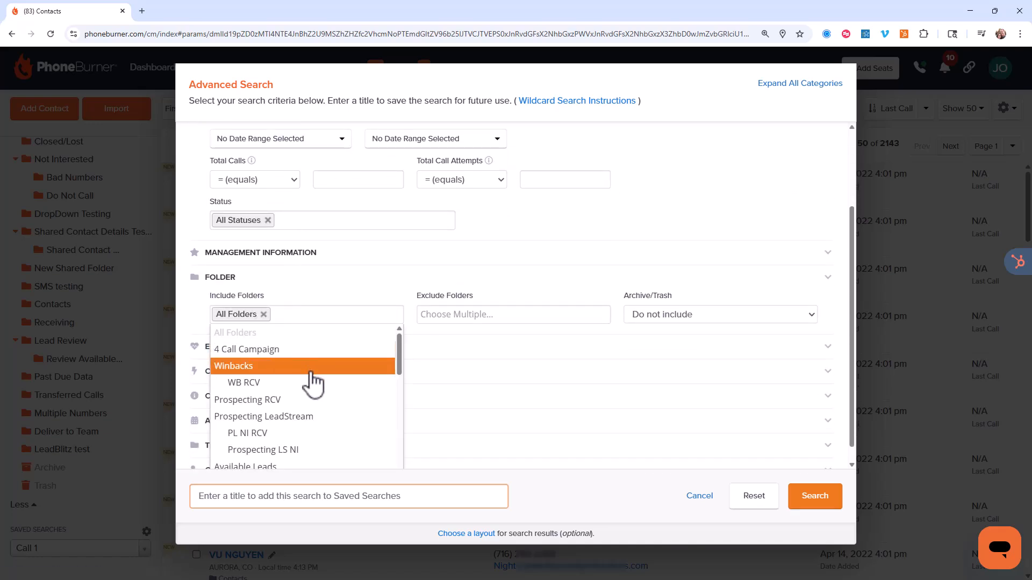
{"action": "scroll", "coordinate": [311, 384], "scroll_direction": "down", "scroll_amount": 5}
{"action": "scroll", "coordinate": [282, 438], "scroll_direction": "down", "scroll_amount": 1}
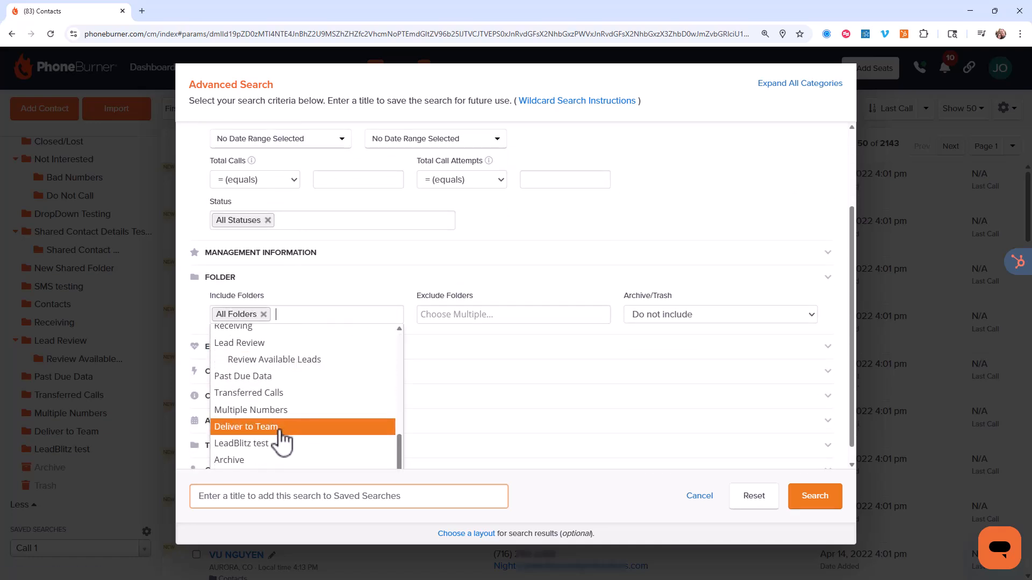
{"action": "scroll", "coordinate": [280, 433], "scroll_direction": "up", "scroll_amount": 2}
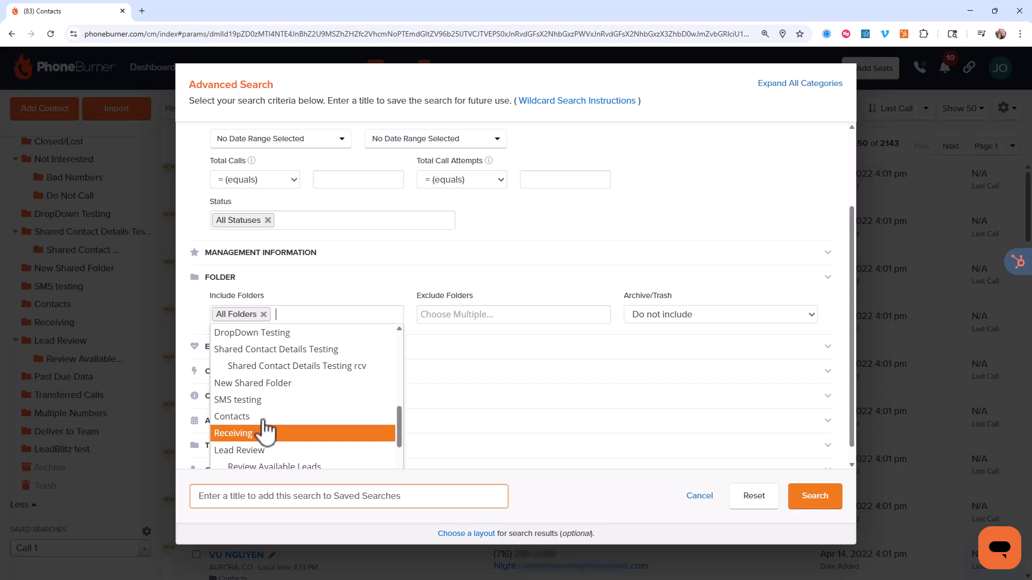
{"action": "left_click", "coordinate": [232, 417]}
Step: Set the Total Call Attempts criterion to less than or equal to 10
{"action": "scroll", "coordinate": [308, 421], "scroll_direction": "up", "scroll_amount": 2}
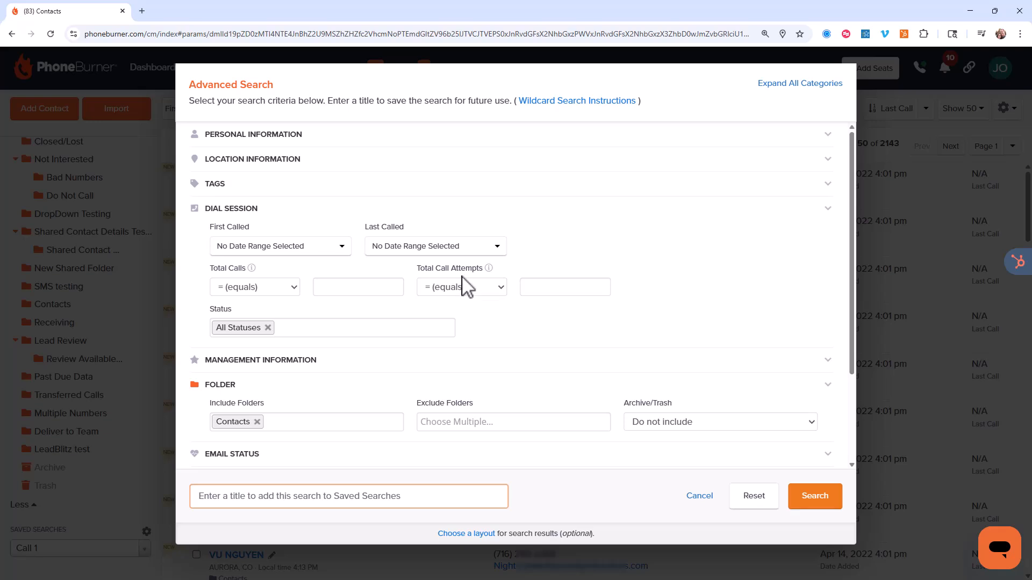
{"action": "left_click", "coordinate": [473, 288]}
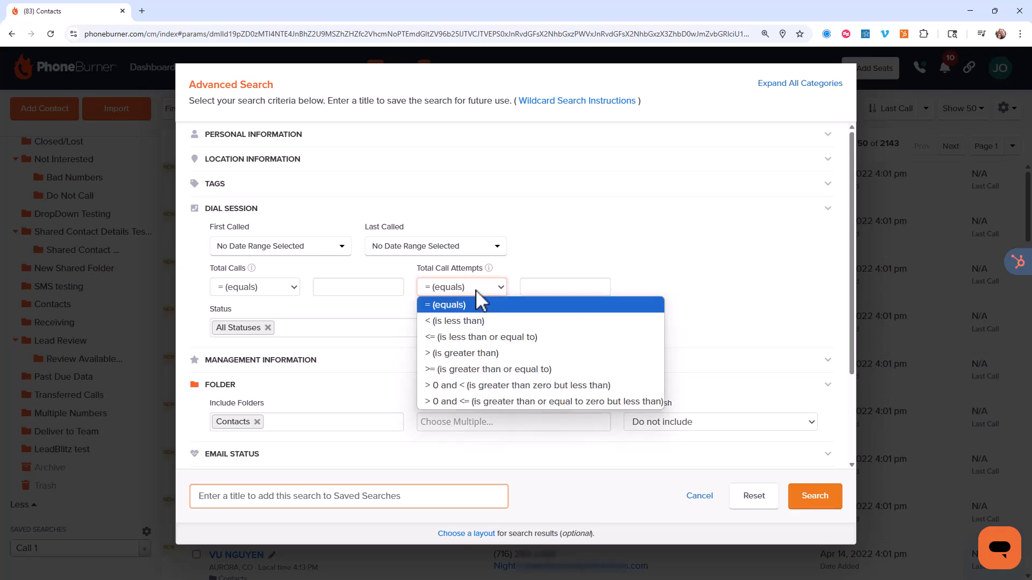
{"action": "left_click", "coordinate": [472, 338]}
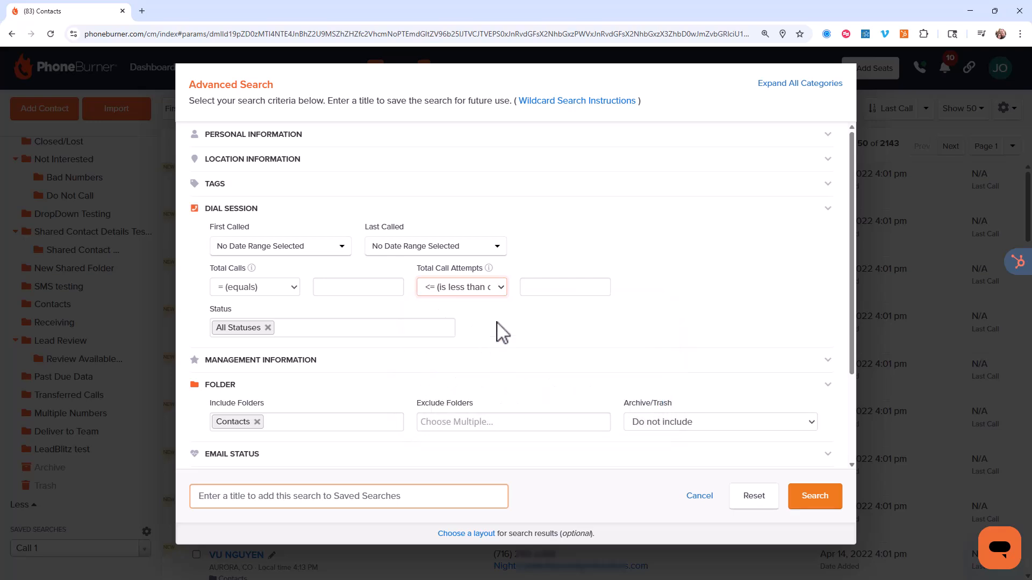
{"action": "left_click", "coordinate": [532, 286]}
{"action": "type", "text": "0"}
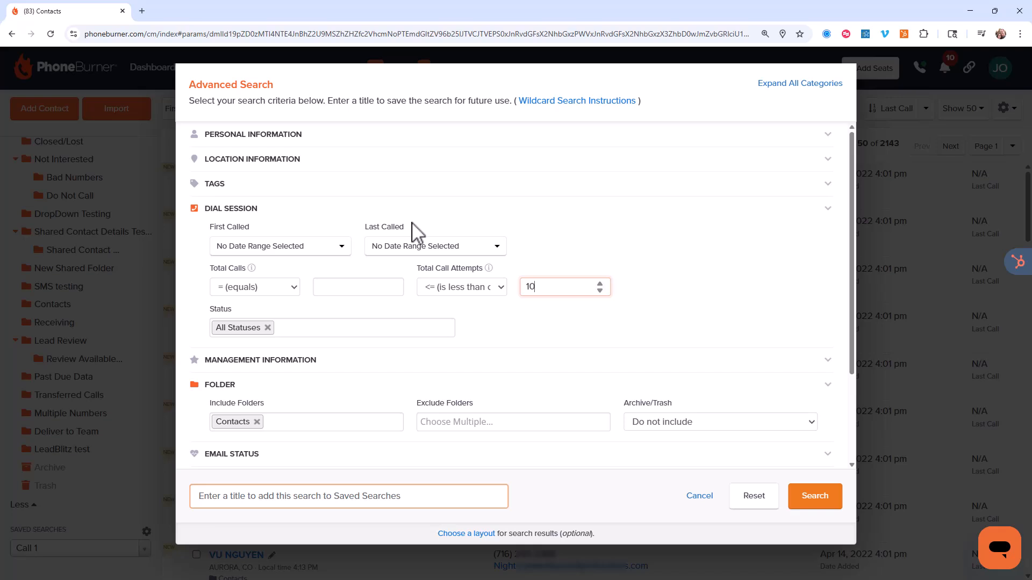
Step: Set the Last Called criterion to before 2 days ago and apply it
{"action": "left_click", "coordinate": [425, 249]}
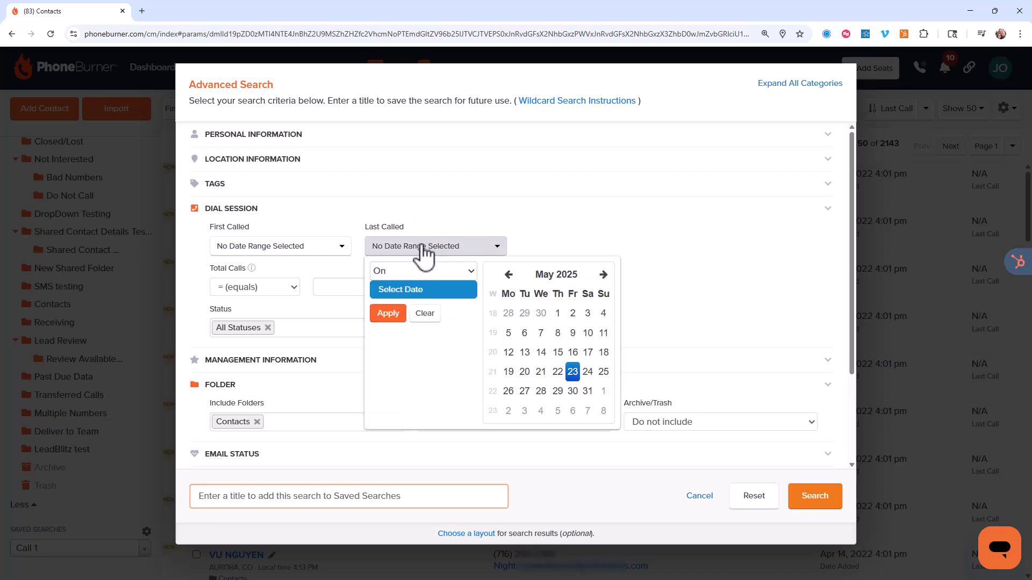
{"action": "left_click", "coordinate": [454, 269]}
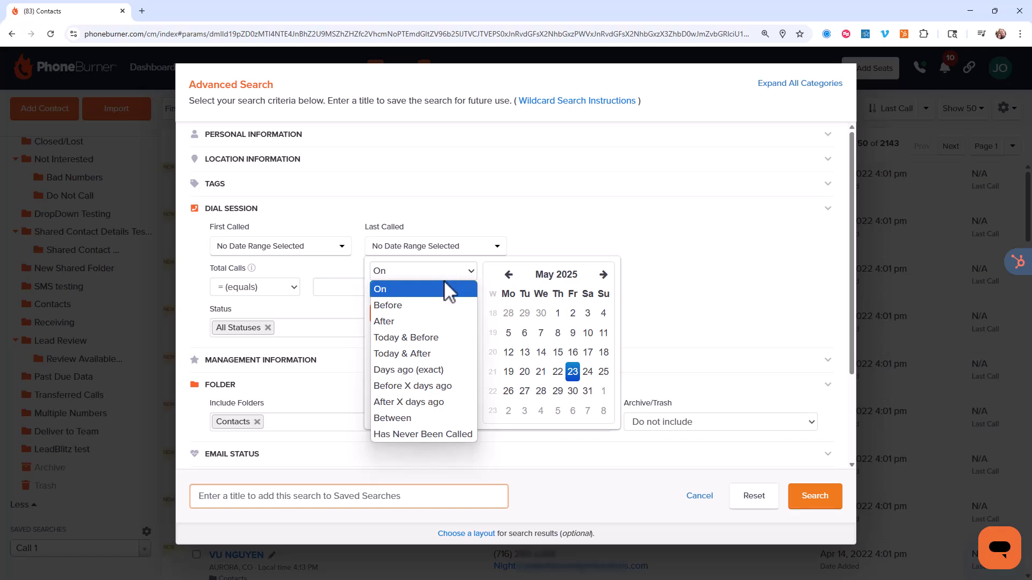
{"action": "left_click", "coordinate": [420, 383]}
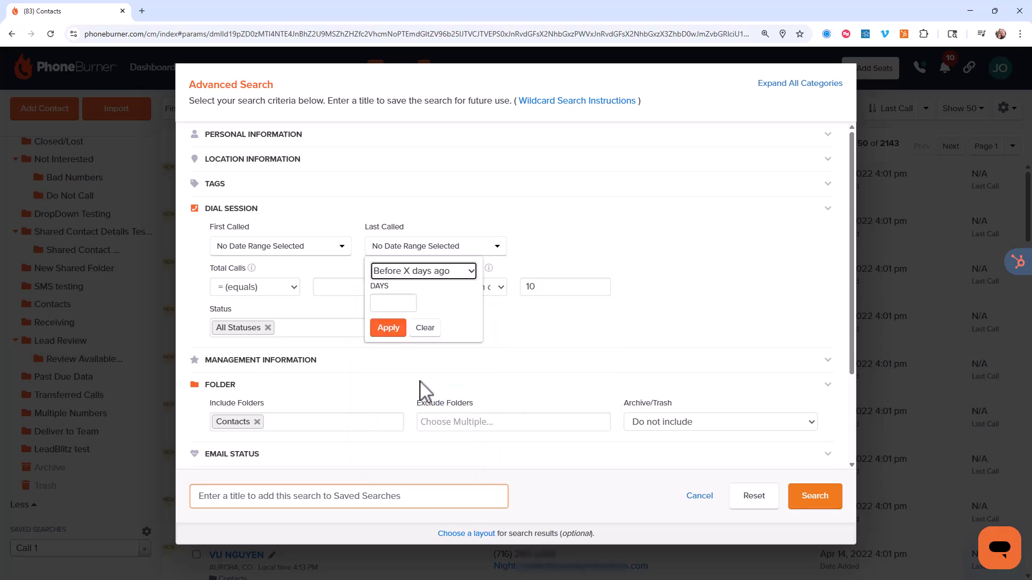
{"action": "left_click", "coordinate": [392, 303]}
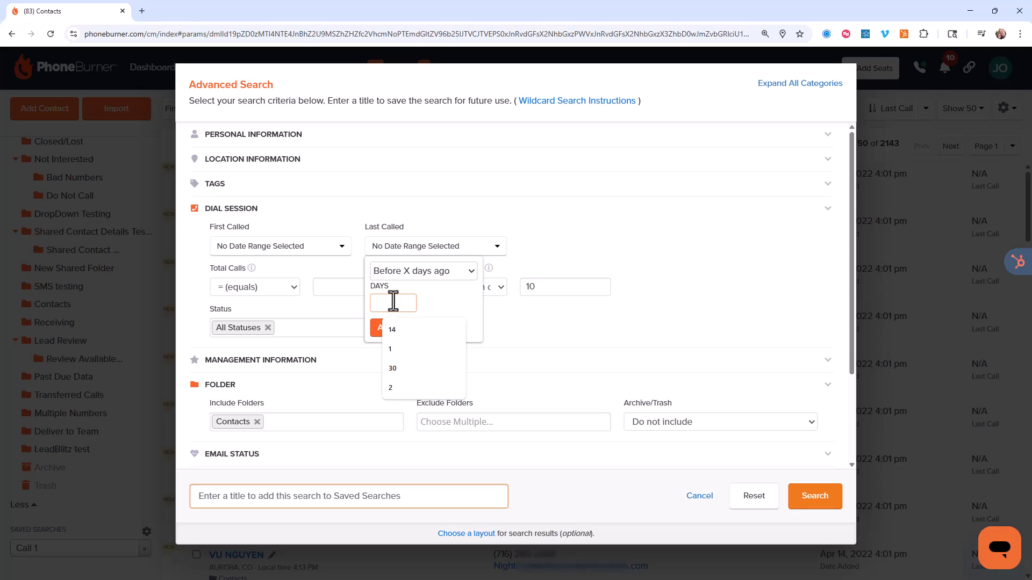
{"action": "type", "text": "2"}
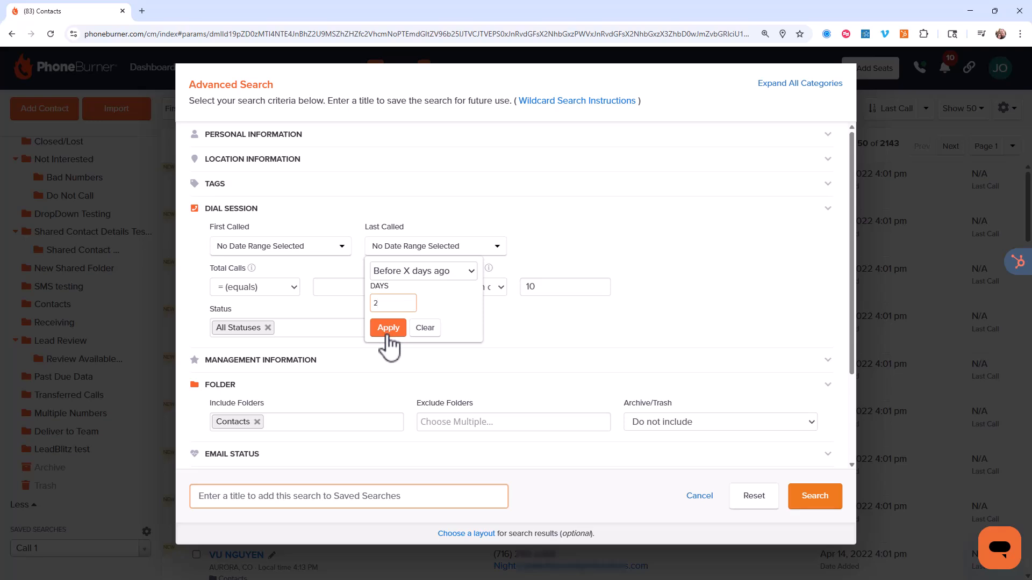
{"action": "left_click", "coordinate": [388, 328]}
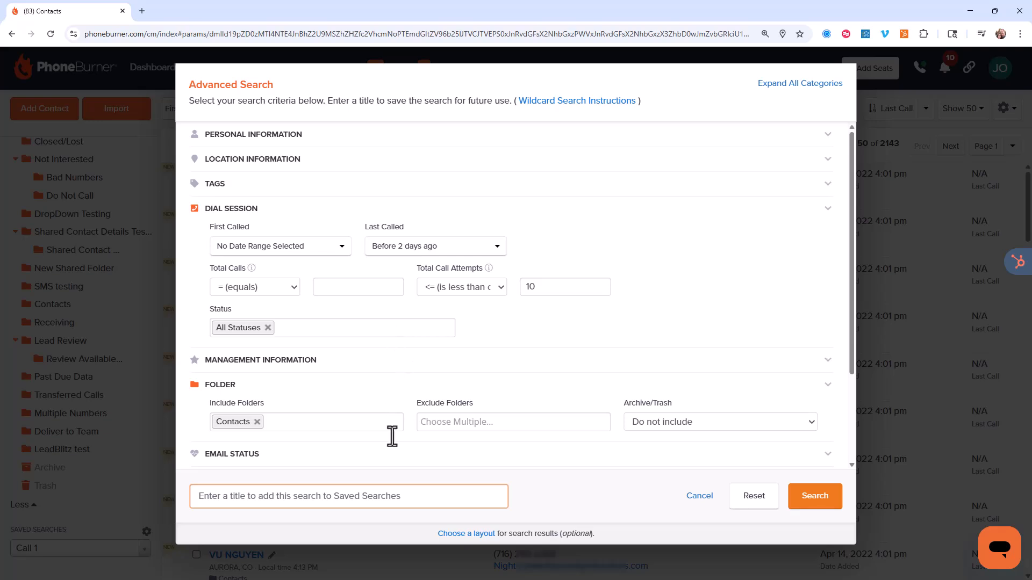
Step: Title the advanced search Call 2-11 and run it
{"action": "left_click", "coordinate": [378, 495]}
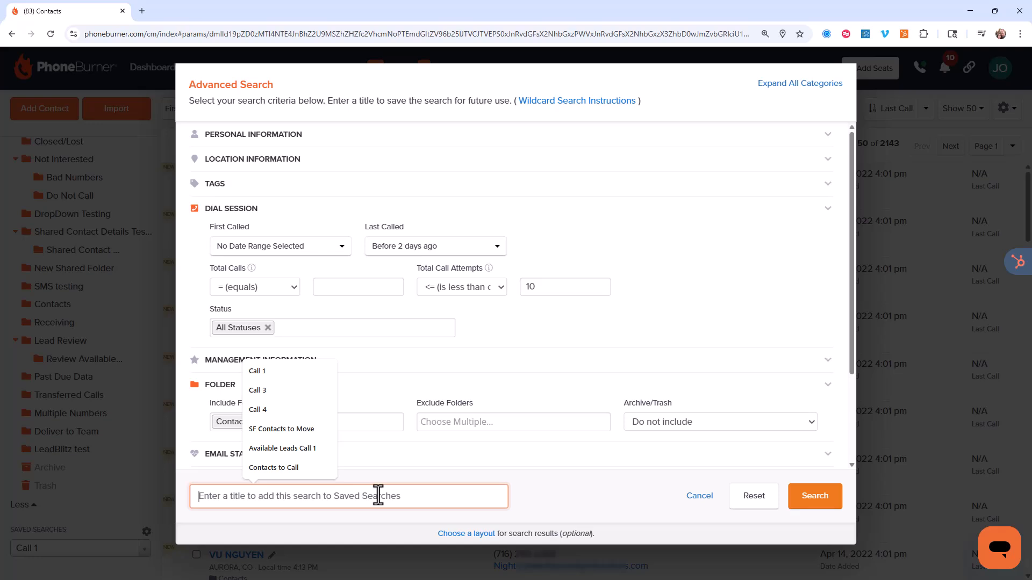
{"action": "type", "text": "Call 2"}
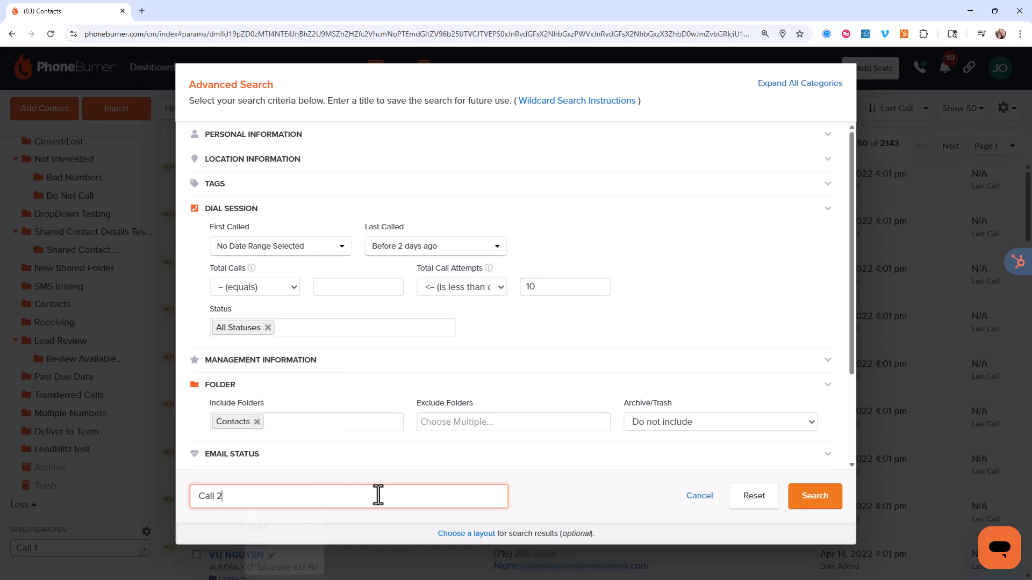
{"action": "type", "text": "-11"}
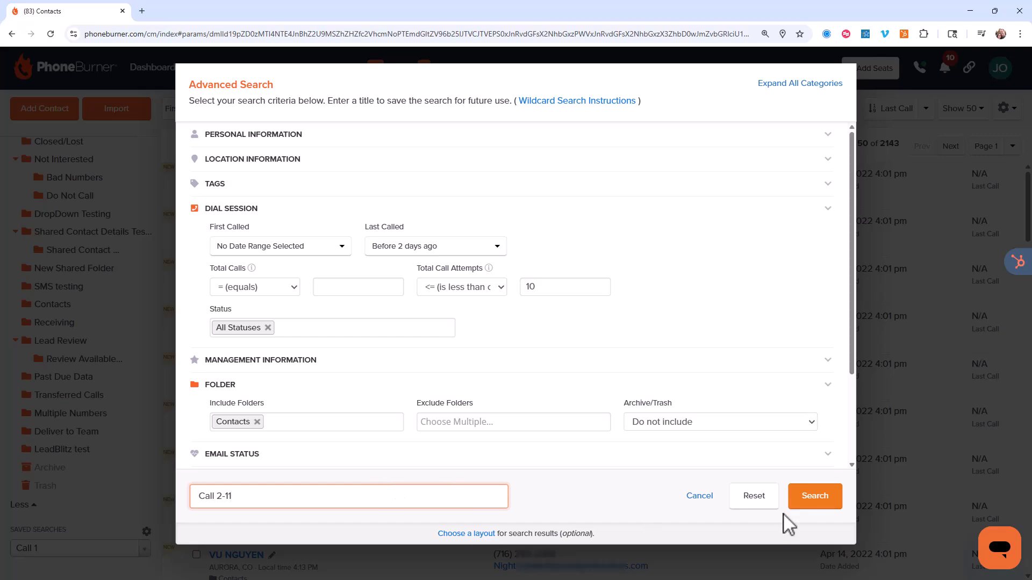
{"action": "left_click", "coordinate": [822, 501]}
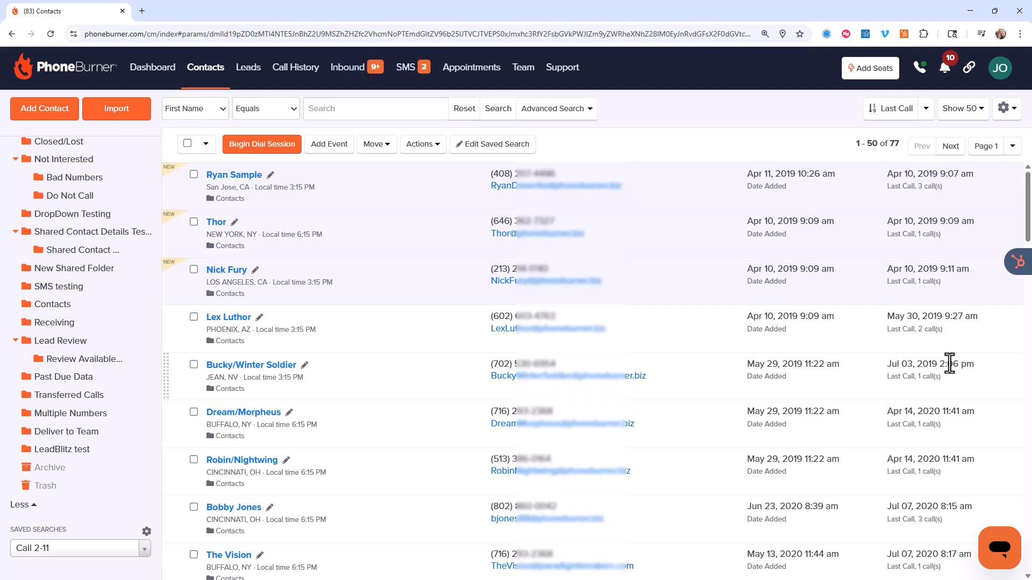
Step: Review the Call 2-11 results and check the search's entry under Saved Searches
{"action": "scroll", "coordinate": [949, 362], "scroll_direction": "down", "scroll_amount": 2}
{"action": "scroll", "coordinate": [919, 454], "scroll_direction": "down", "scroll_amount": 2}
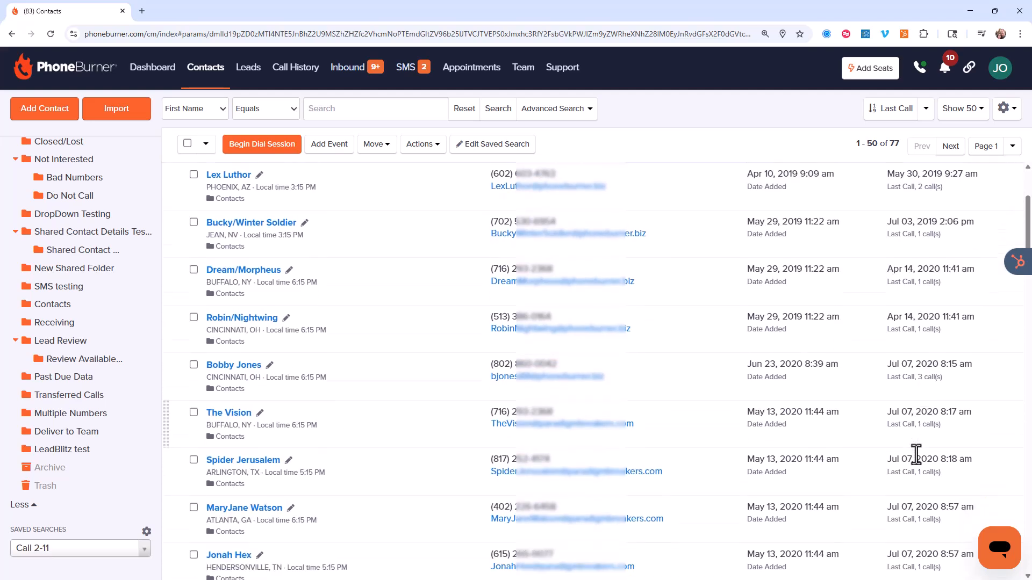
{"action": "scroll", "coordinate": [905, 453], "scroll_direction": "up", "scroll_amount": 4}
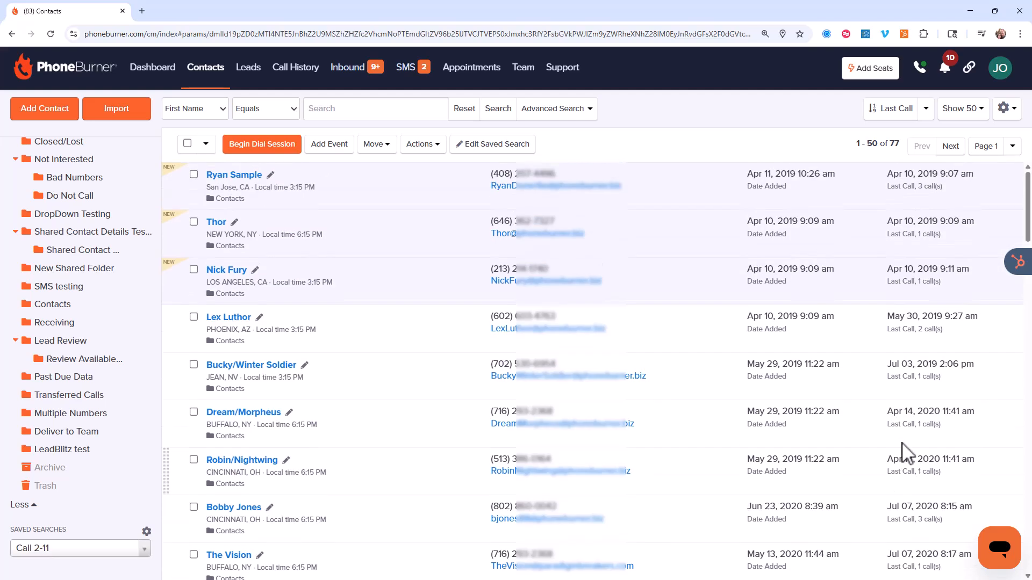
{"action": "left_click", "coordinate": [145, 551]}
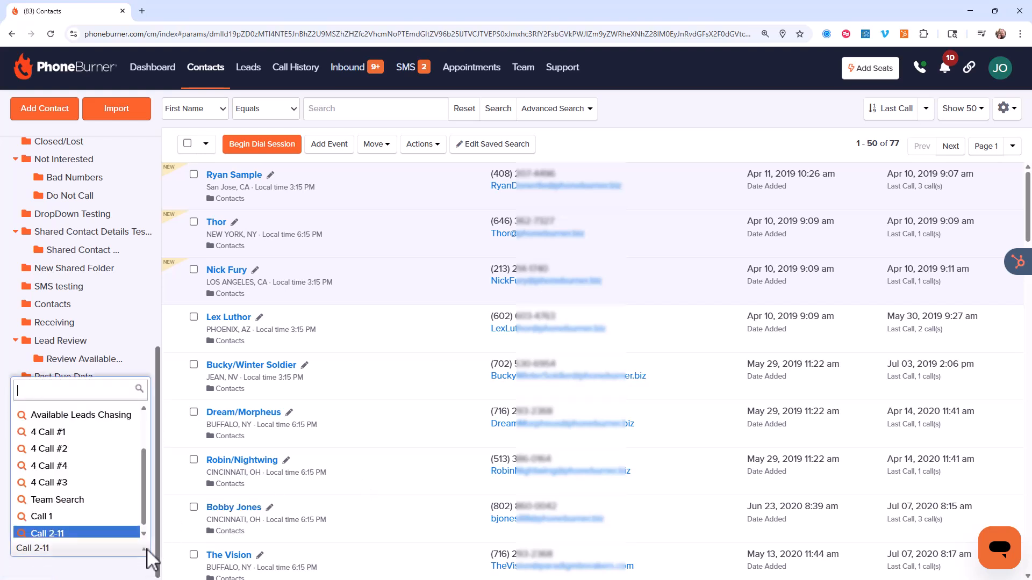
{"action": "left_click", "coordinate": [92, 534]}
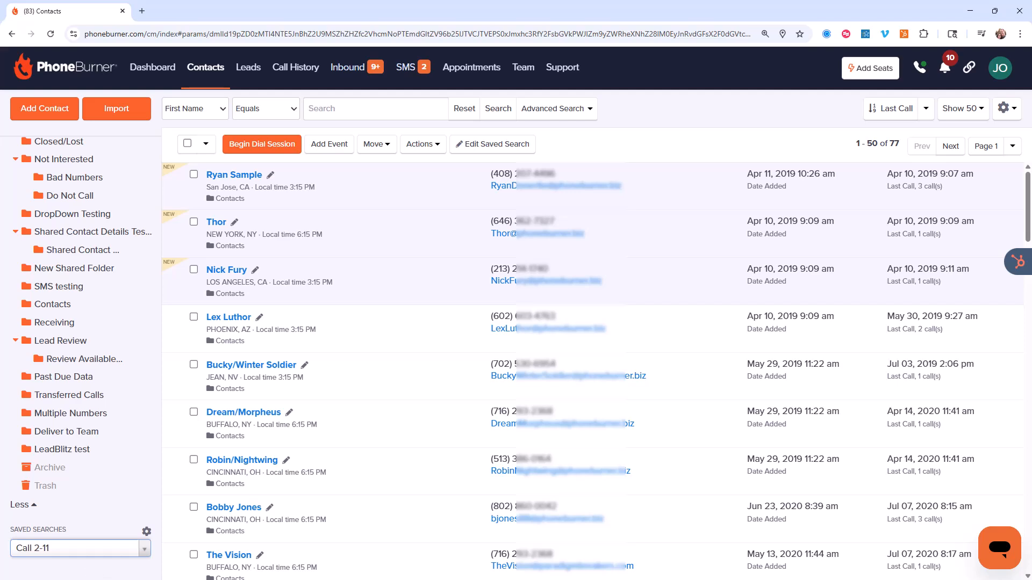
Step: Start a new advanced search, collapse Personal Information and Location Information, and include only the Contacts folder
{"action": "left_click", "coordinate": [547, 113]}
{"action": "left_click", "coordinate": [547, 140]}
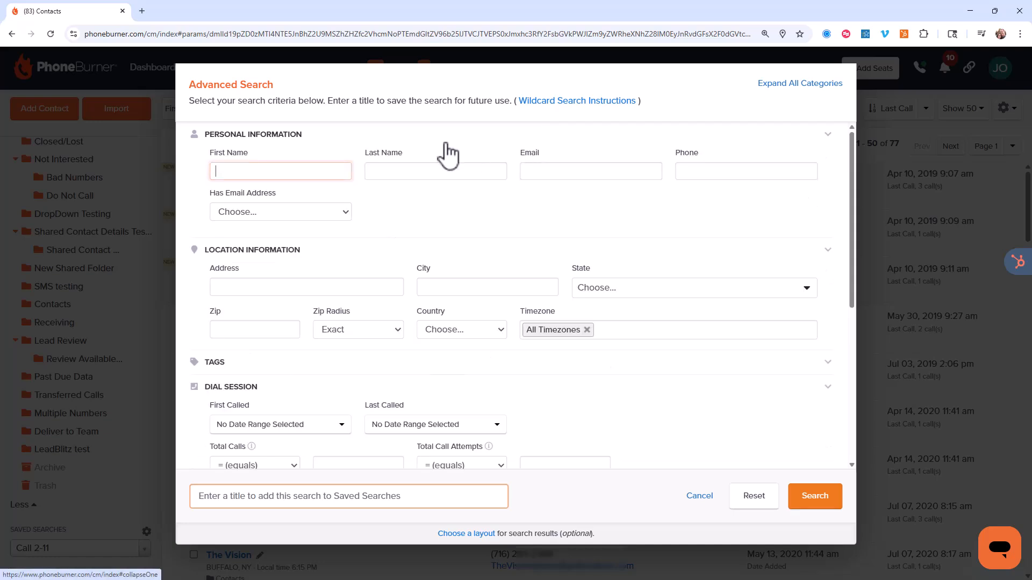
{"action": "left_click", "coordinate": [299, 142]}
{"action": "left_click", "coordinate": [302, 161]}
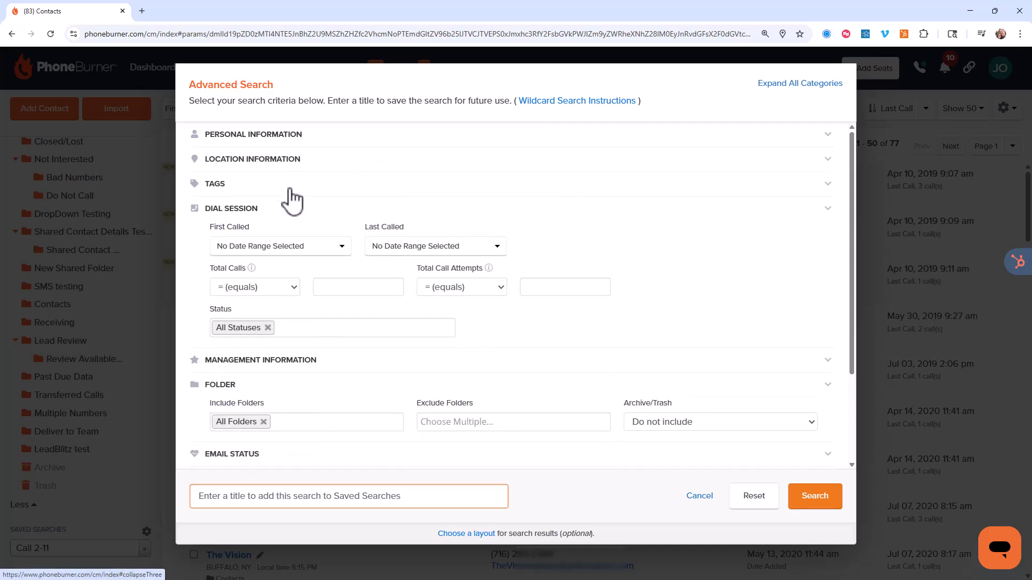
{"action": "scroll", "coordinate": [334, 373], "scroll_direction": "down", "scroll_amount": 2}
{"action": "left_click", "coordinate": [305, 314]}
{"action": "scroll", "coordinate": [322, 376], "scroll_direction": "down", "scroll_amount": 5}
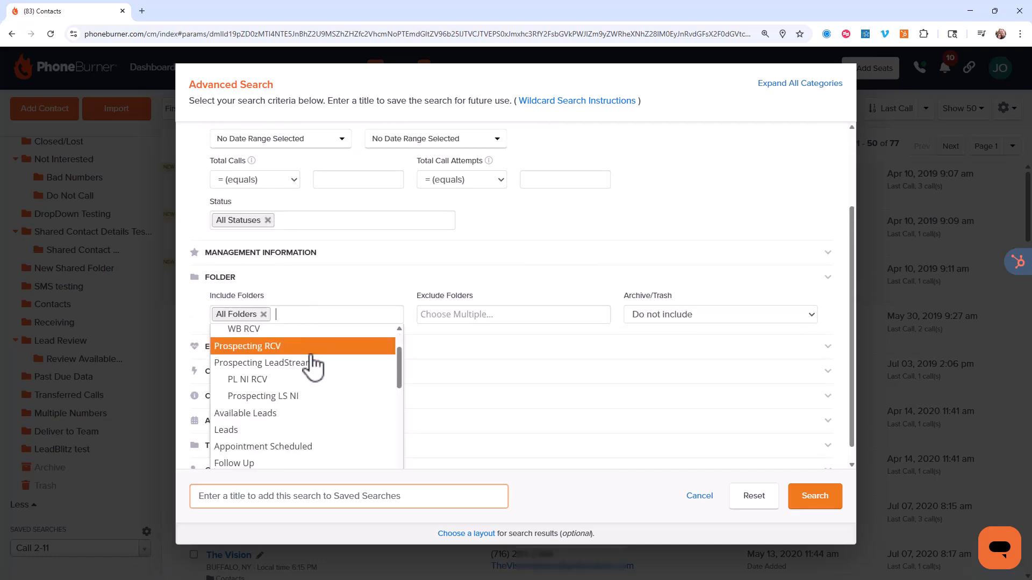
{"action": "left_click", "coordinate": [291, 380]}
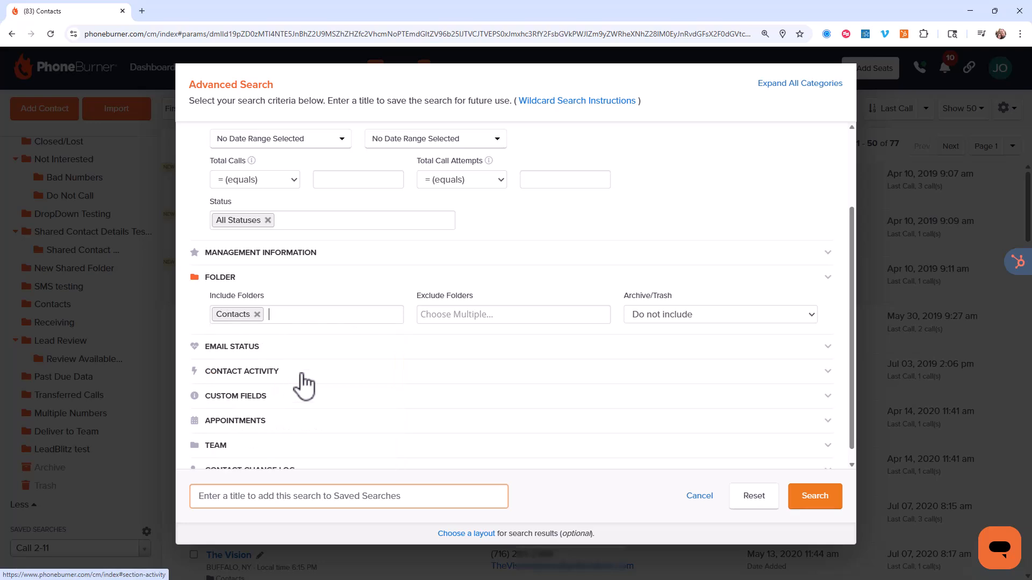
Step: Set the Total Call Attempts criterion to greater than 10
{"action": "scroll", "coordinate": [299, 385], "scroll_direction": "up", "scroll_amount": 4}
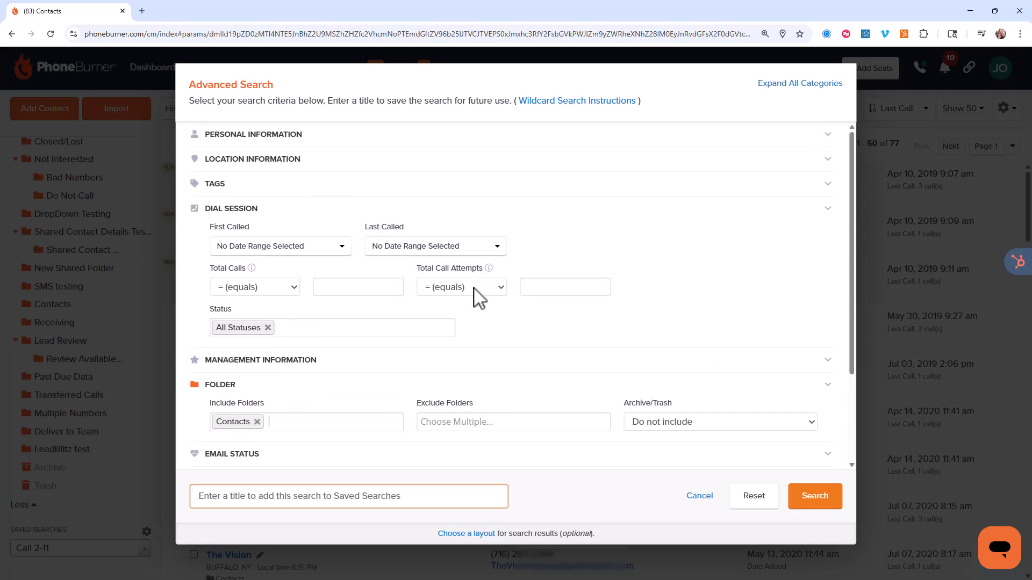
{"action": "left_click", "coordinate": [501, 290]}
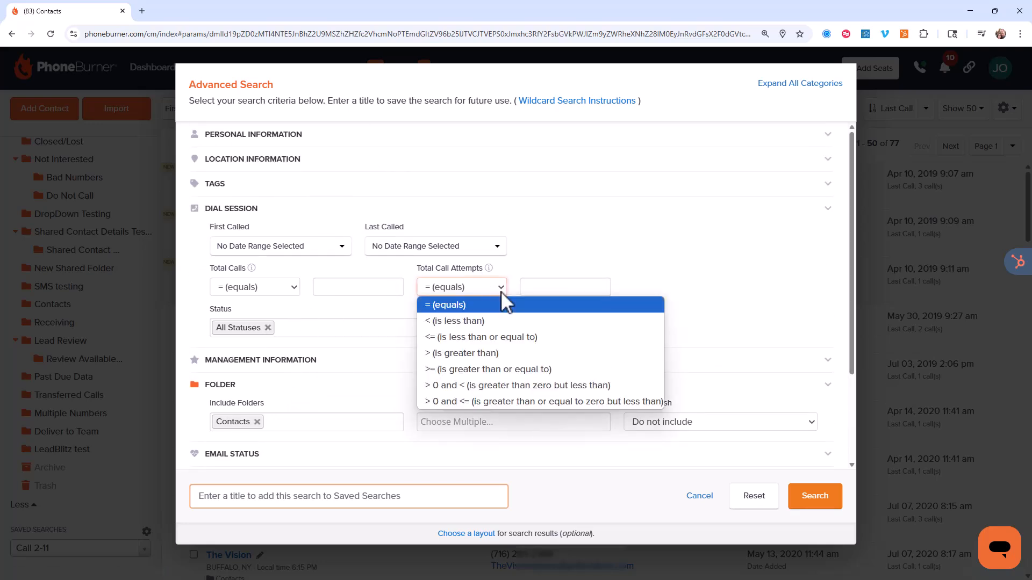
{"action": "left_click", "coordinate": [465, 351]}
{"action": "left_click", "coordinate": [554, 291]}
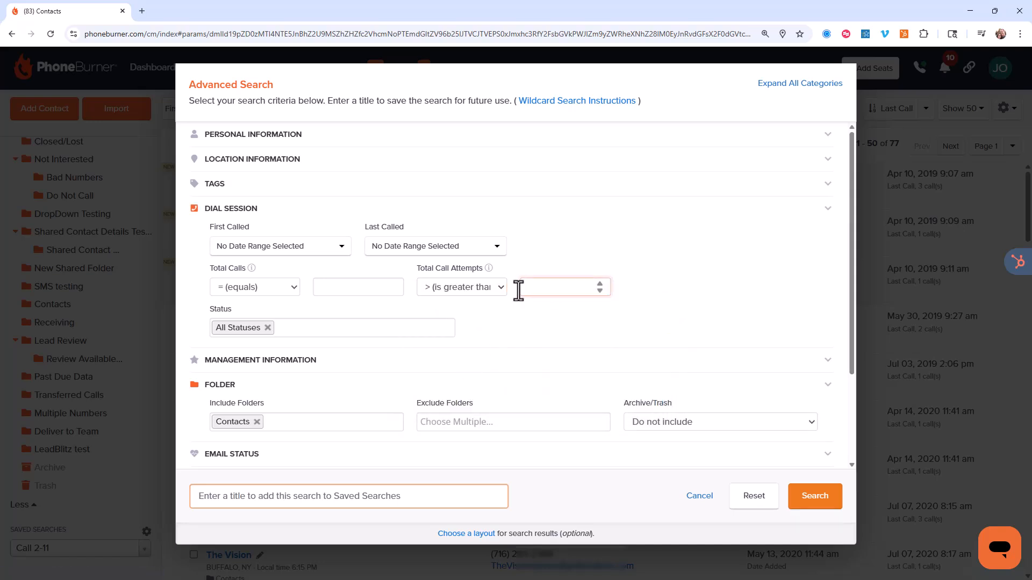
{"action": "type", "text": "10"}
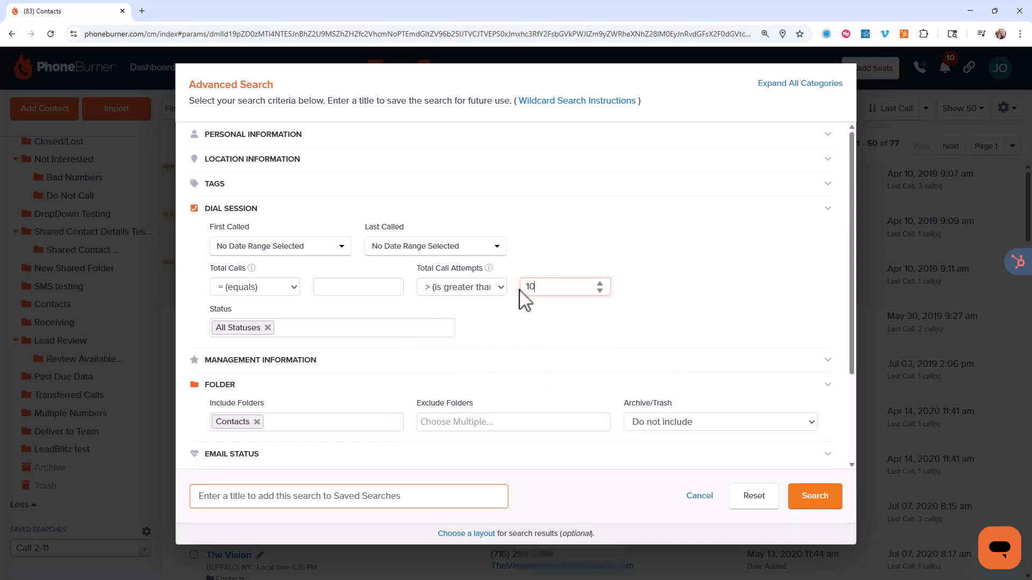
Step: Set the Last Called criterion to before 30 days ago and apply it
{"action": "left_click", "coordinate": [472, 248]}
{"action": "left_click", "coordinate": [453, 269]}
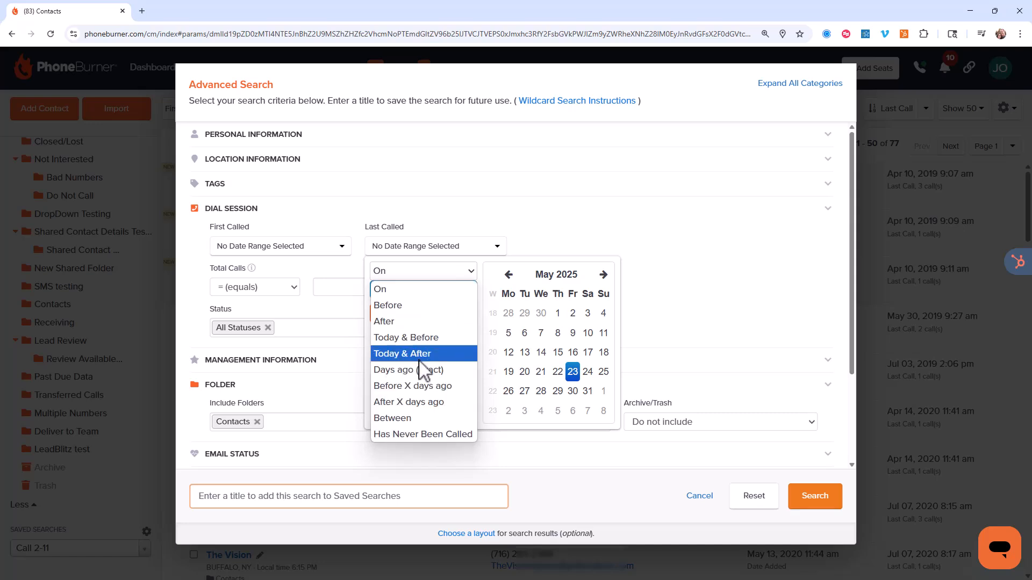
{"action": "left_click", "coordinate": [413, 395]}
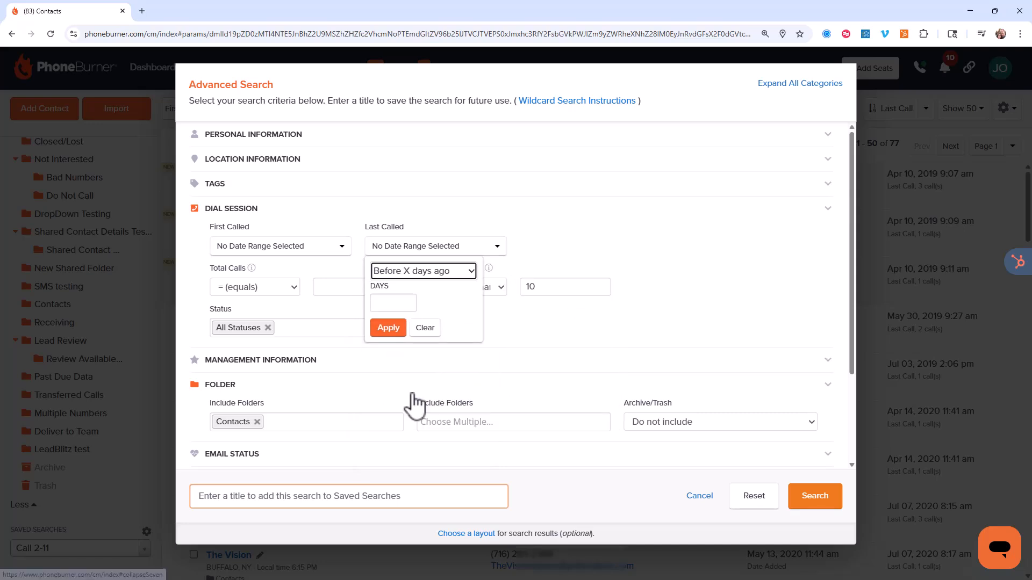
{"action": "left_click", "coordinate": [413, 310]}
{"action": "type", "text": "30"}
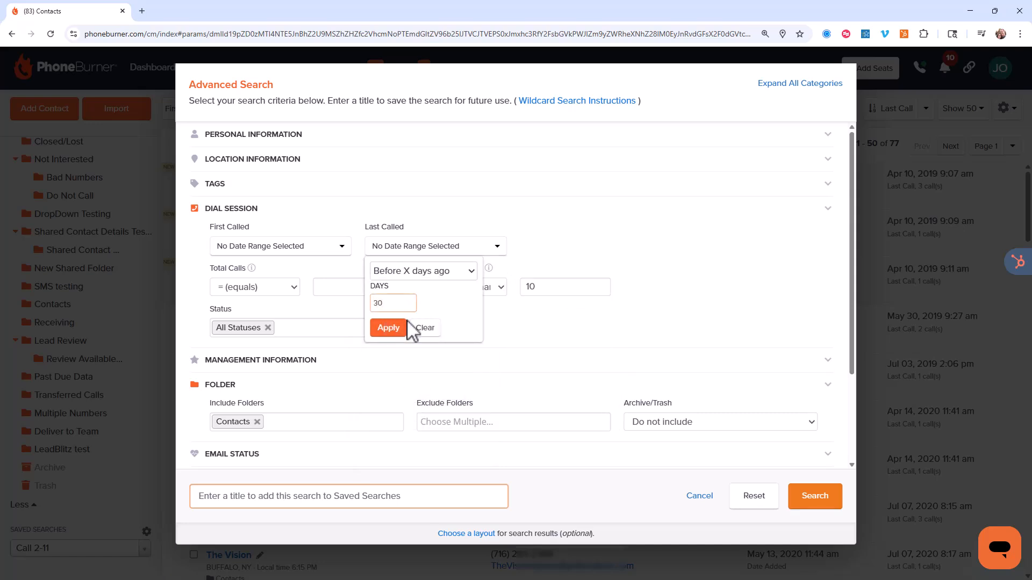
{"action": "left_click", "coordinate": [388, 327]}
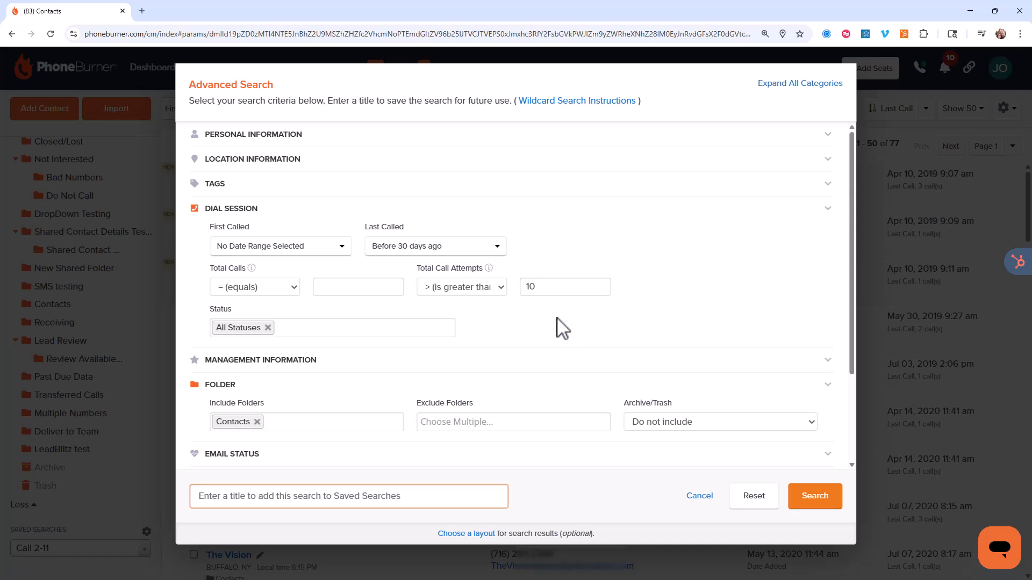
Step: Title the search Nurture Calls, run it, and check its entry under Saved Searches
{"action": "left_click", "coordinate": [356, 496]}
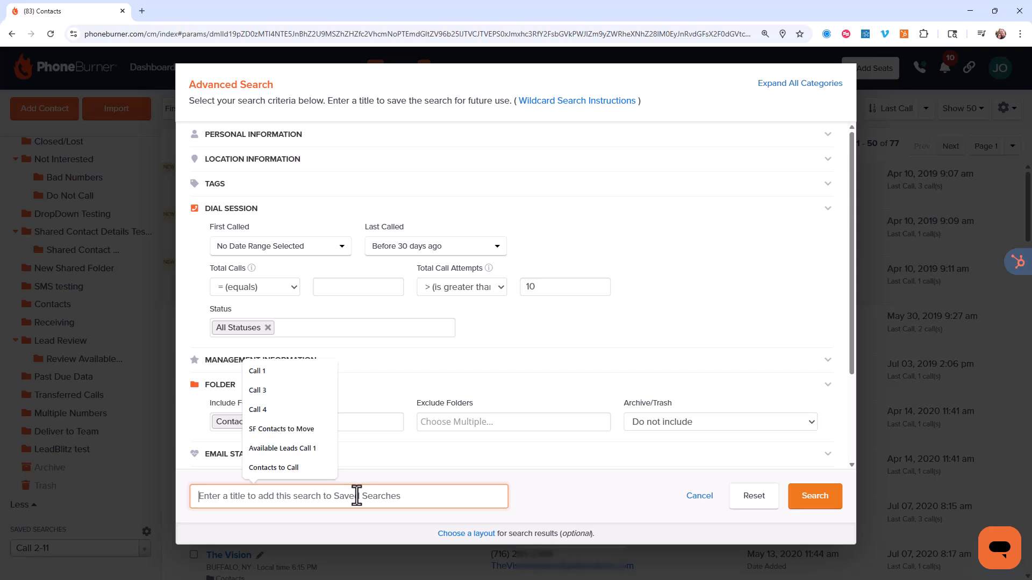
{"action": "type", "text": "Nurture"}
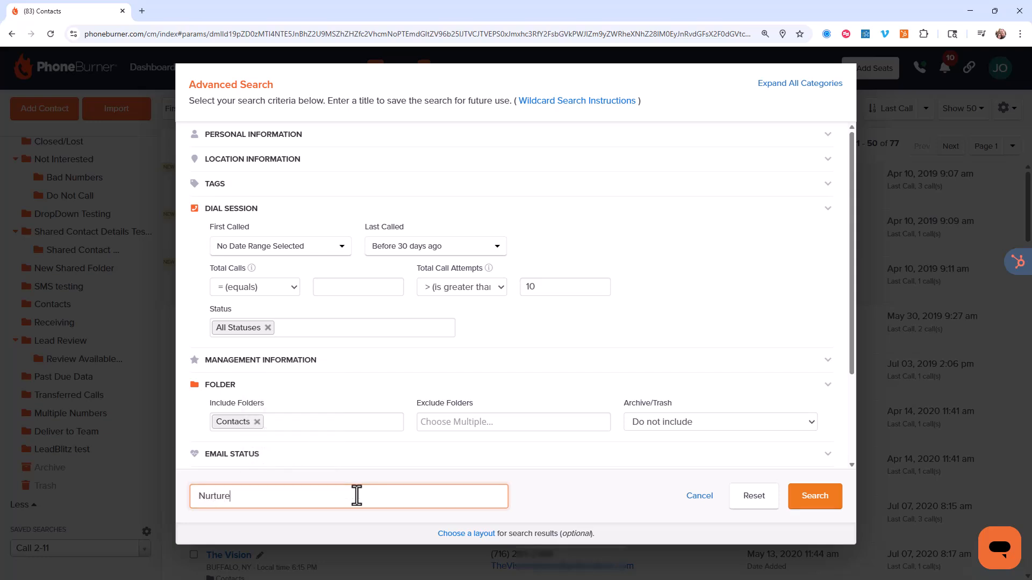
{"action": "type", "text": " Calls"}
{"action": "left_click", "coordinate": [813, 497]}
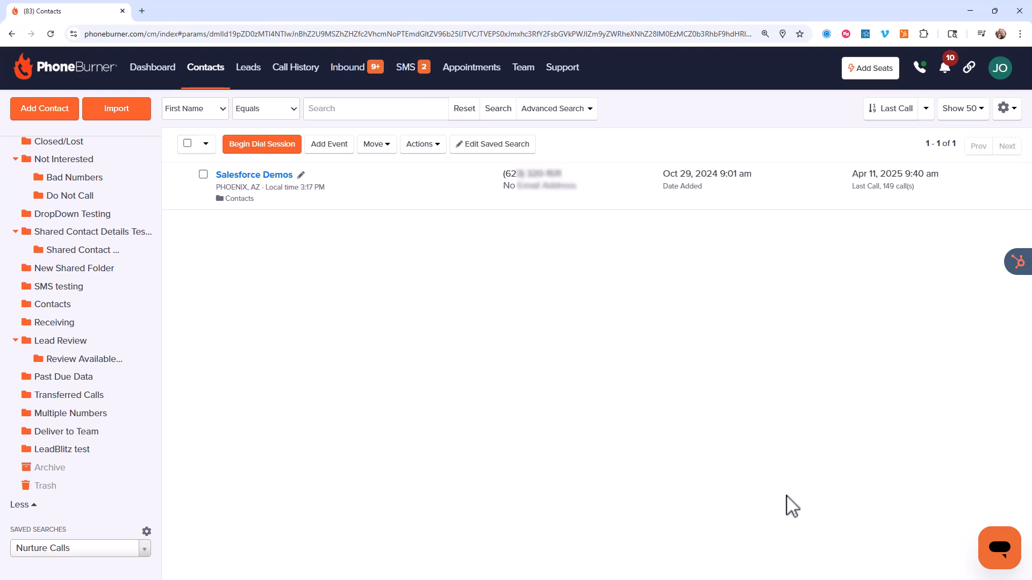
{"action": "left_click", "coordinate": [140, 549]}
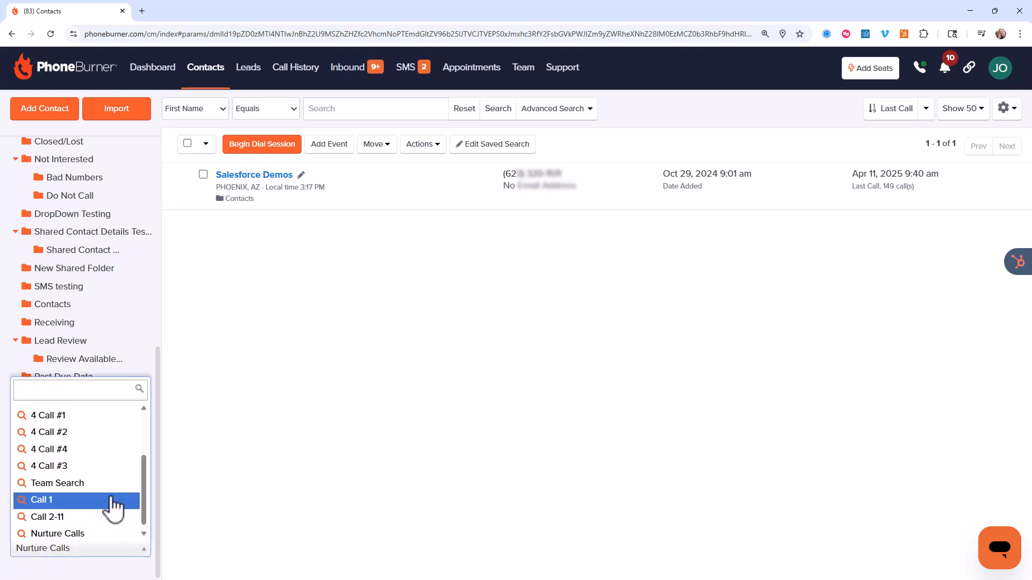
{"action": "left_click", "coordinate": [79, 565]}
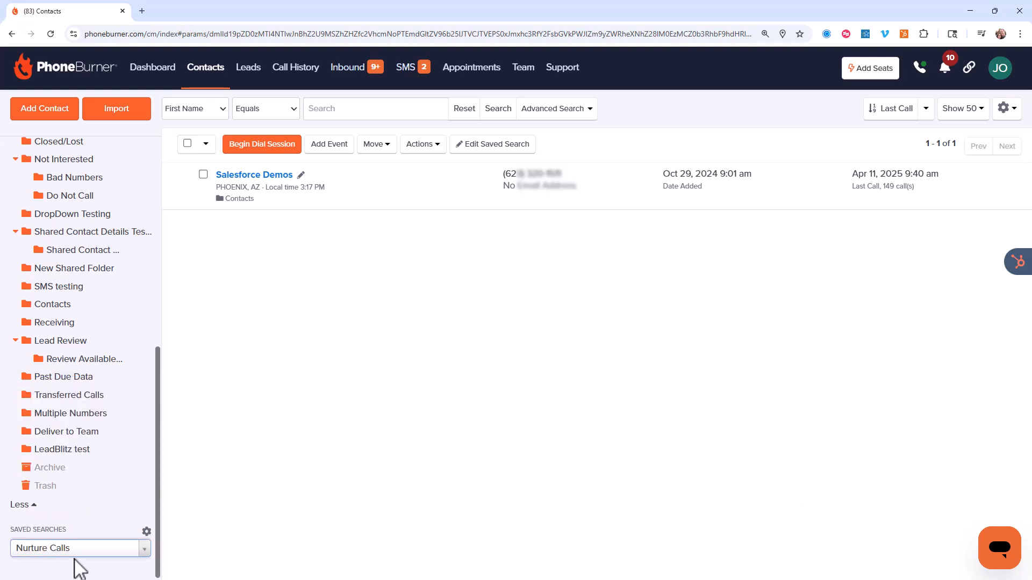
Step: In the saved searches settings, pin Call 1, Call 2-11 and Nurture Calls to the Quick Views
{"action": "left_click", "coordinate": [146, 533]}
{"action": "scroll", "coordinate": [860, 446], "scroll_direction": "down", "scroll_amount": 3}
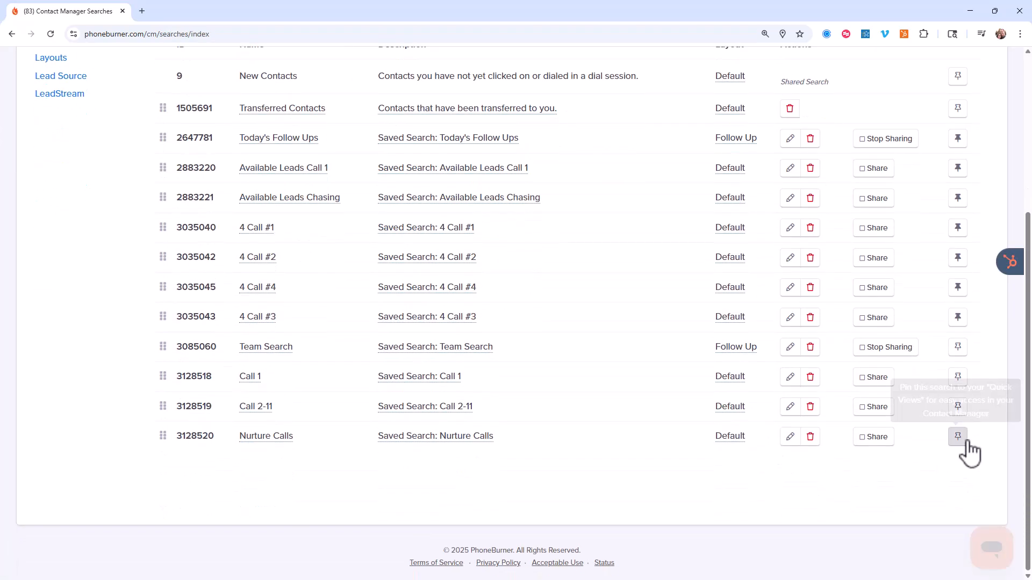
{"action": "left_click", "coordinate": [957, 407]}
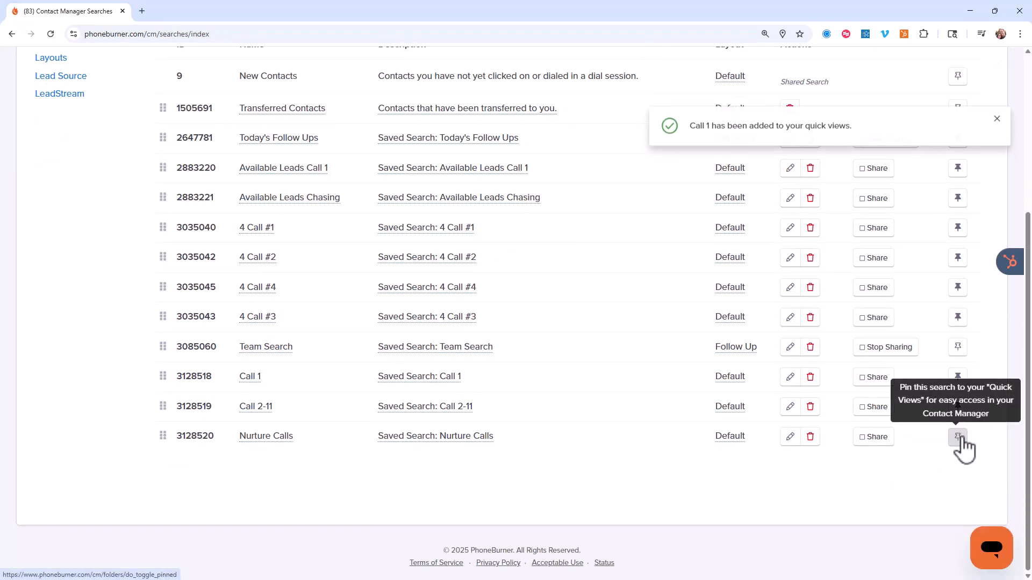
{"action": "left_click", "coordinate": [958, 437]}
Step: Return to Contacts, open the Call 1 quick view, and select all contacts listed on its first page
{"action": "scroll", "coordinate": [754, 446], "scroll_direction": "up", "scroll_amount": 5}
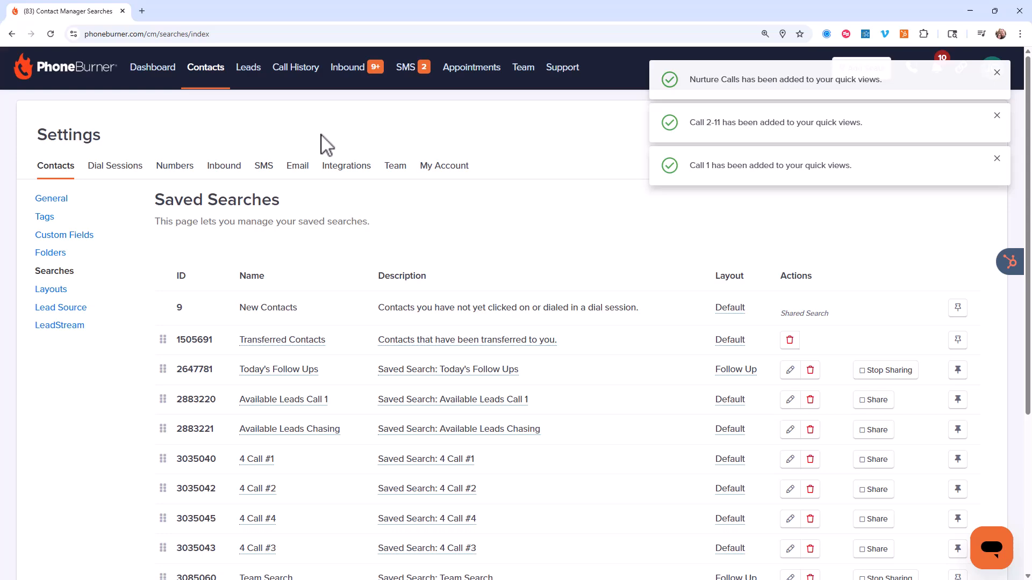
{"action": "left_click", "coordinate": [219, 80]}
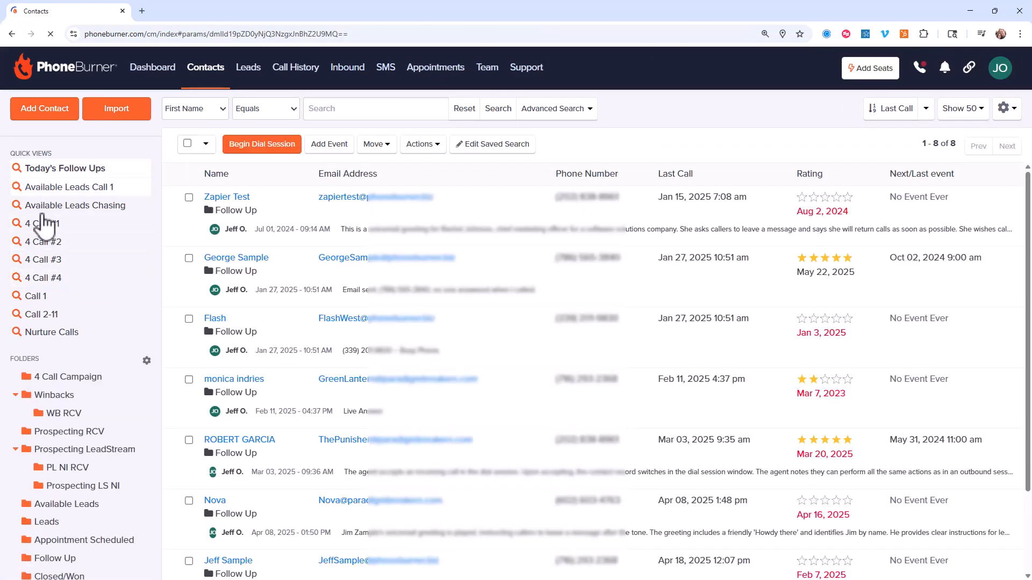
{"action": "left_click", "coordinate": [60, 304]}
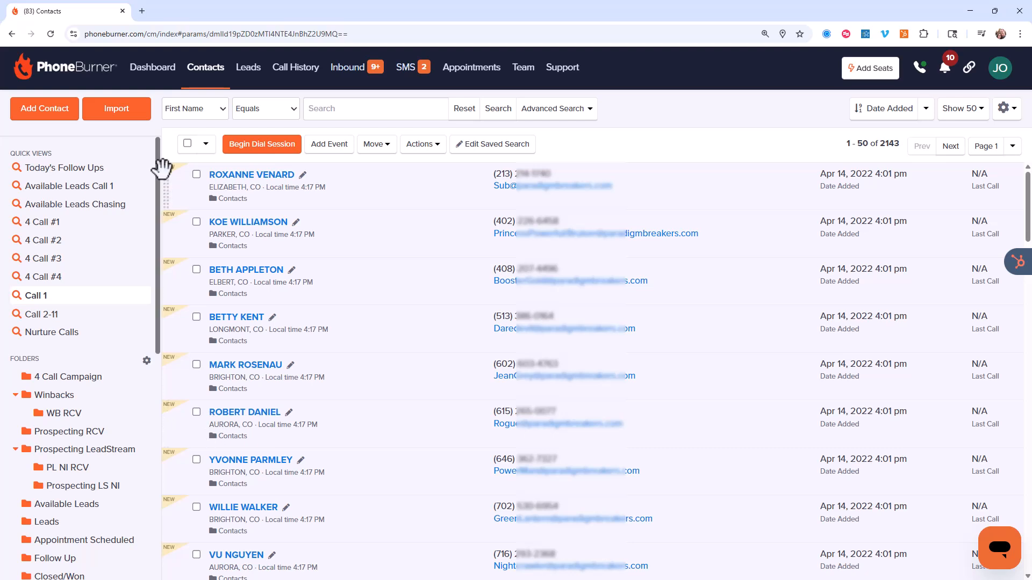
{"action": "left_click", "coordinate": [187, 143]}
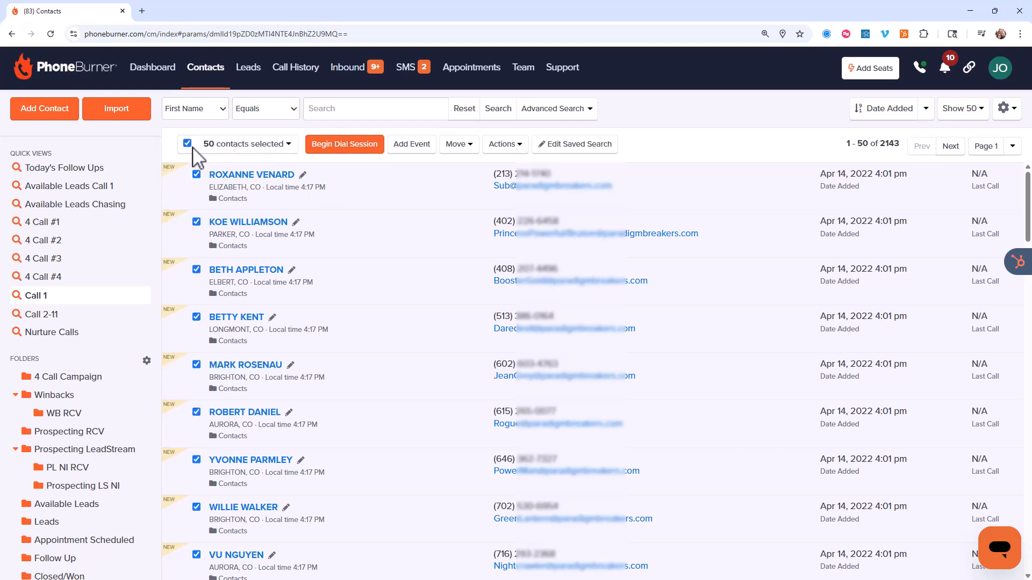
{"action": "left_click", "coordinate": [67, 295]}
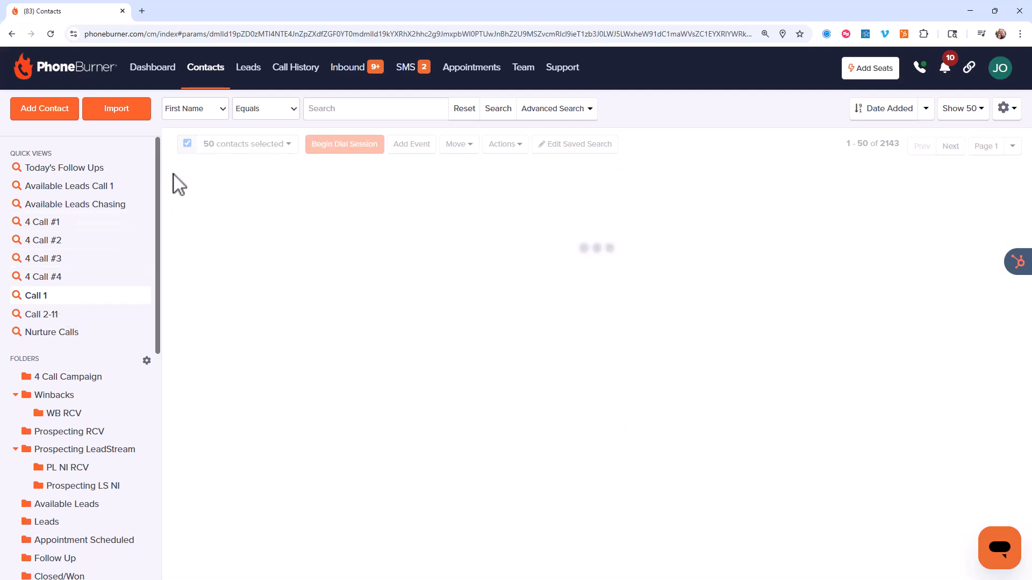
{"action": "left_click", "coordinate": [188, 145]}
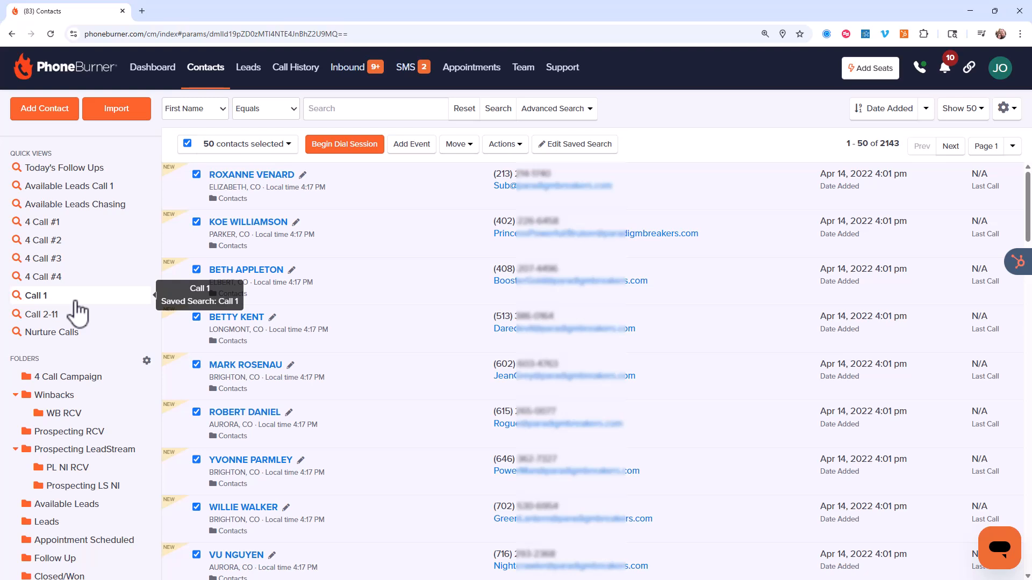
Step: View the contacts in the Call 2-11 quick view and in the Today's Follow Ups quick view
{"action": "left_click", "coordinate": [47, 316]}
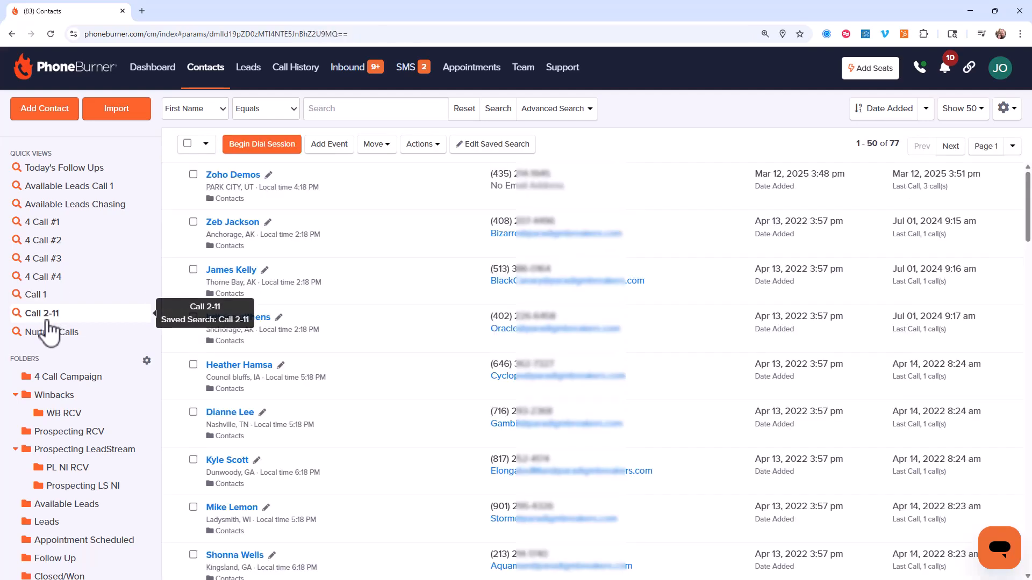
{"action": "left_click", "coordinate": [80, 179]}
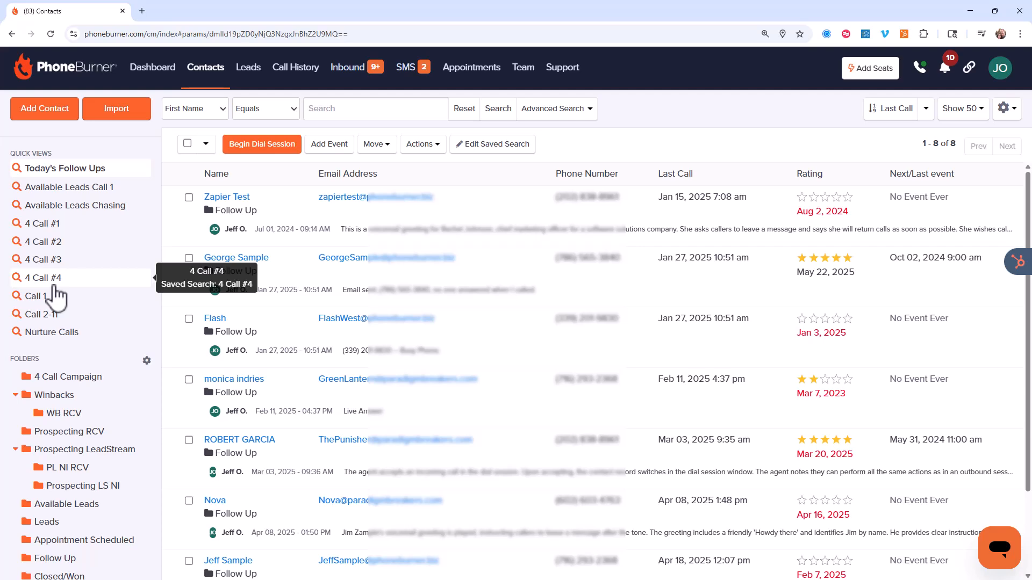
{"action": "scroll", "coordinate": [56, 297], "scroll_direction": "down", "scroll_amount": 8}
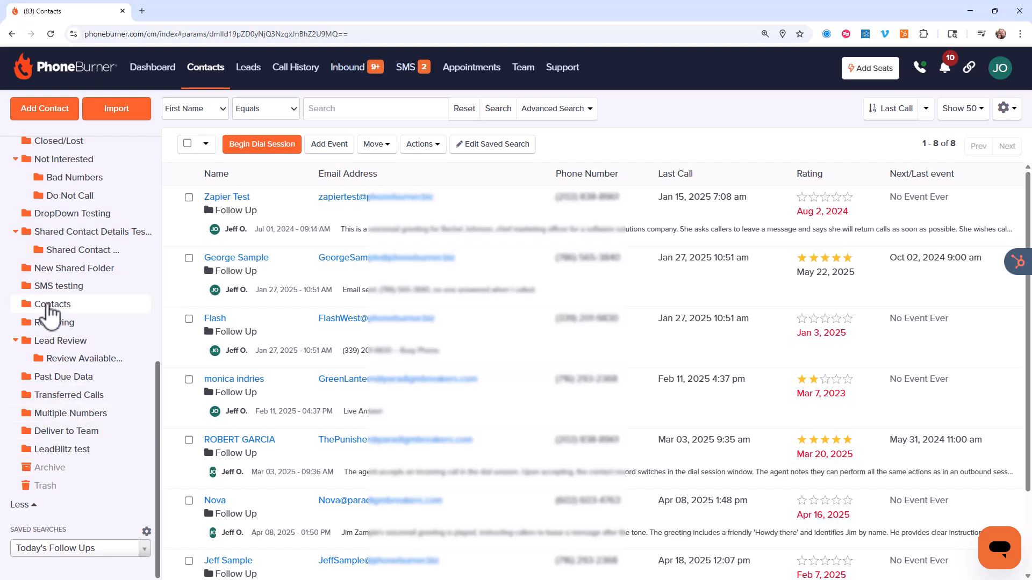